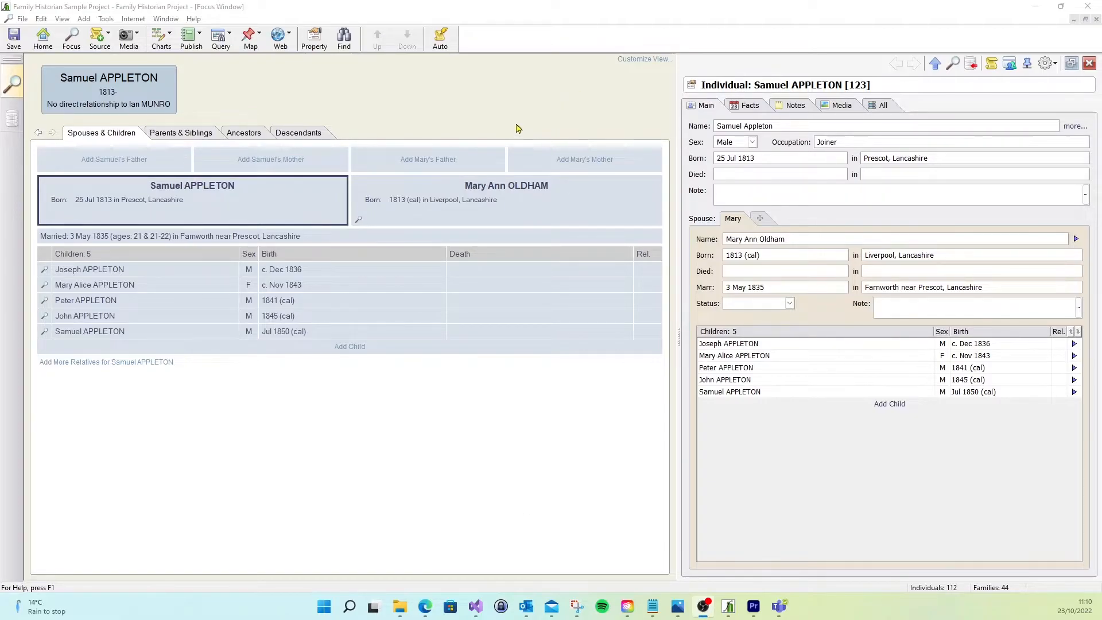
# Select the Essentials templates Church Register, Census Return and Civil Registration Certificate in the Source Template Definitions, and save the project
pyautogui.click(106, 19)
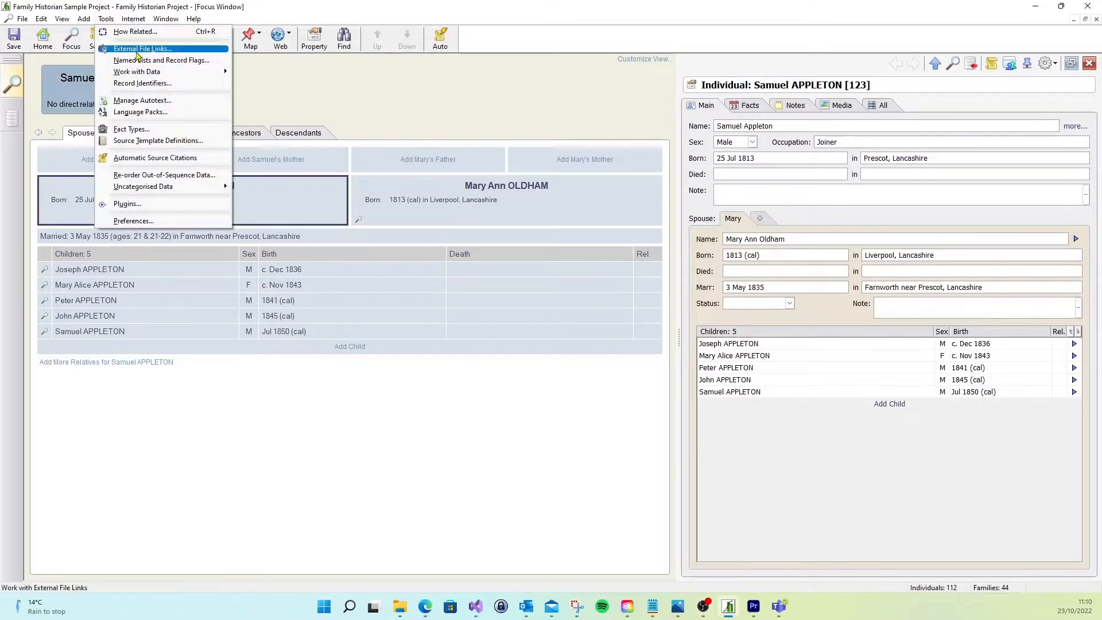
pyautogui.click(220, 143)
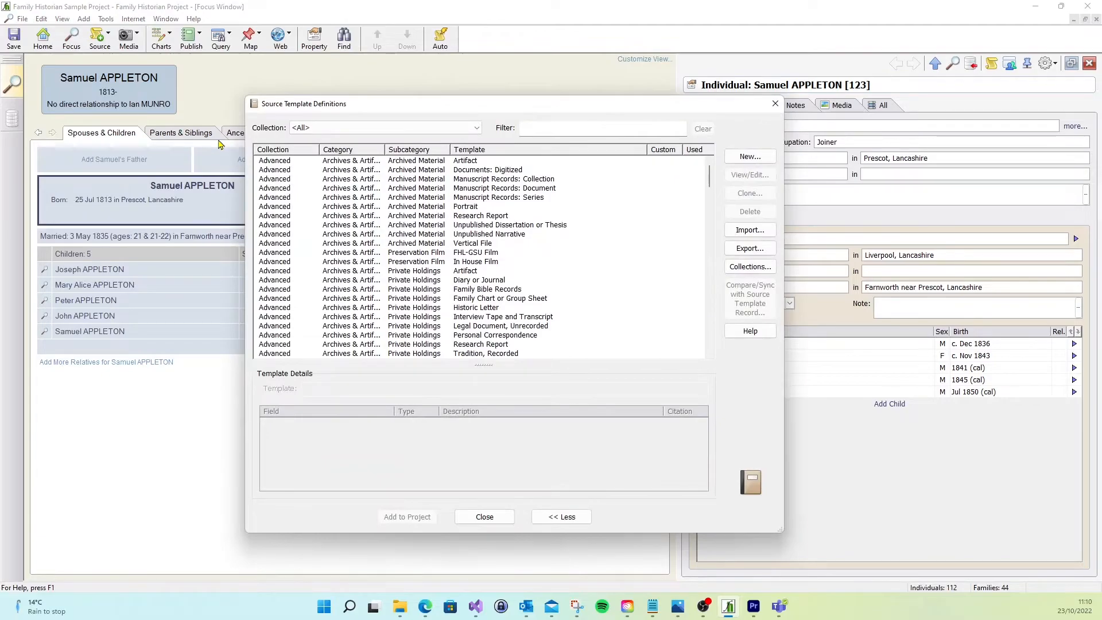
pyautogui.scroll(-10, 520, 224)
pyautogui.scroll(-15, 520, 218)
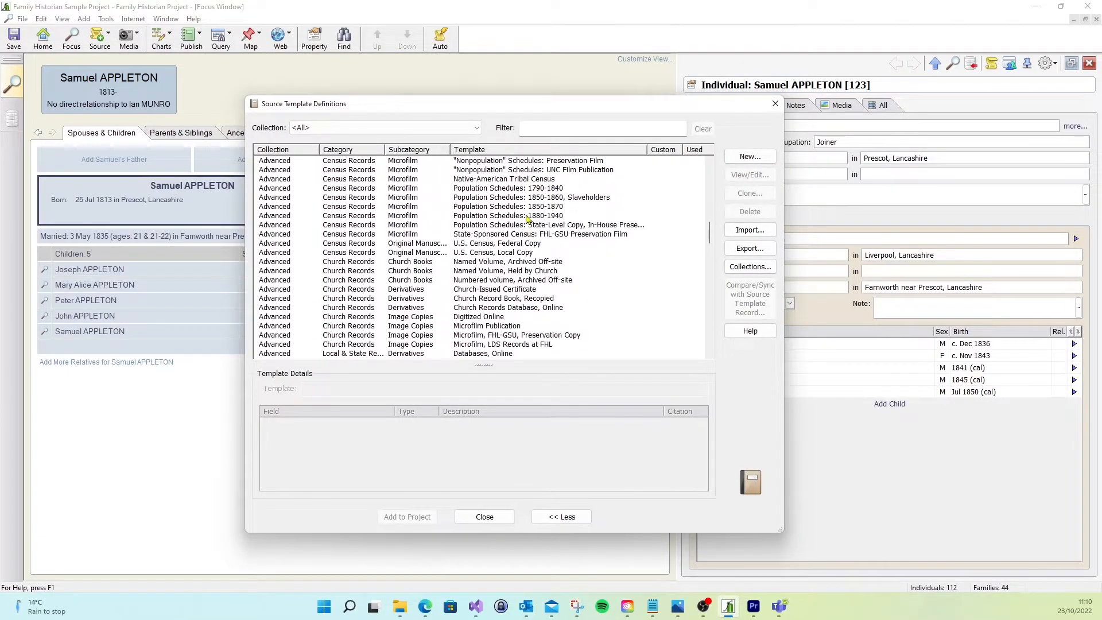
pyautogui.scroll(-12, 511, 216)
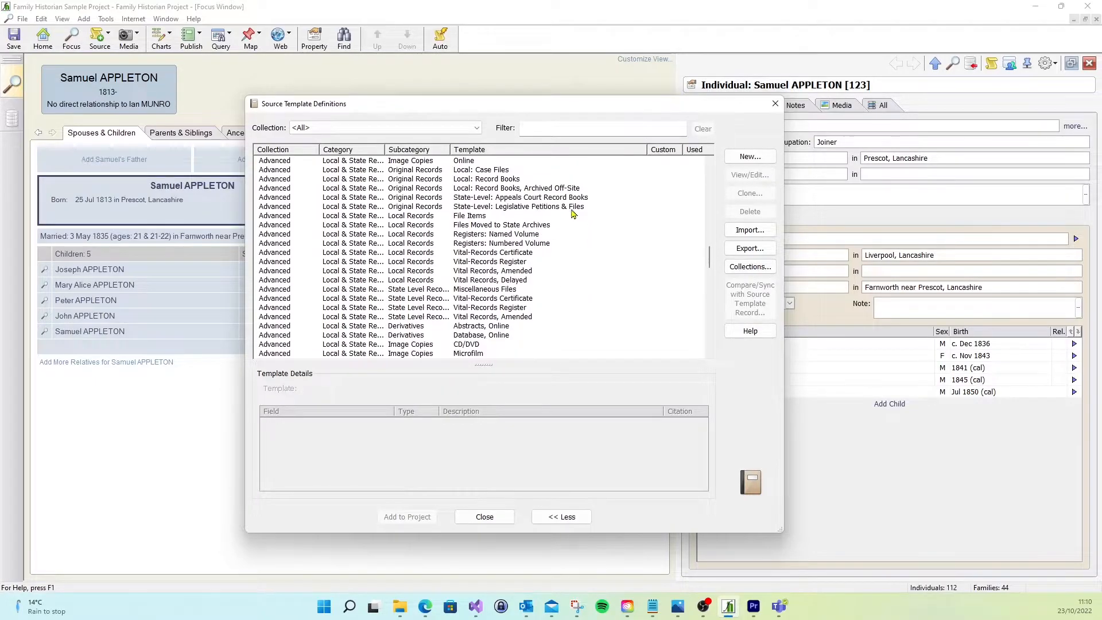
pyautogui.scroll(-12, 573, 214)
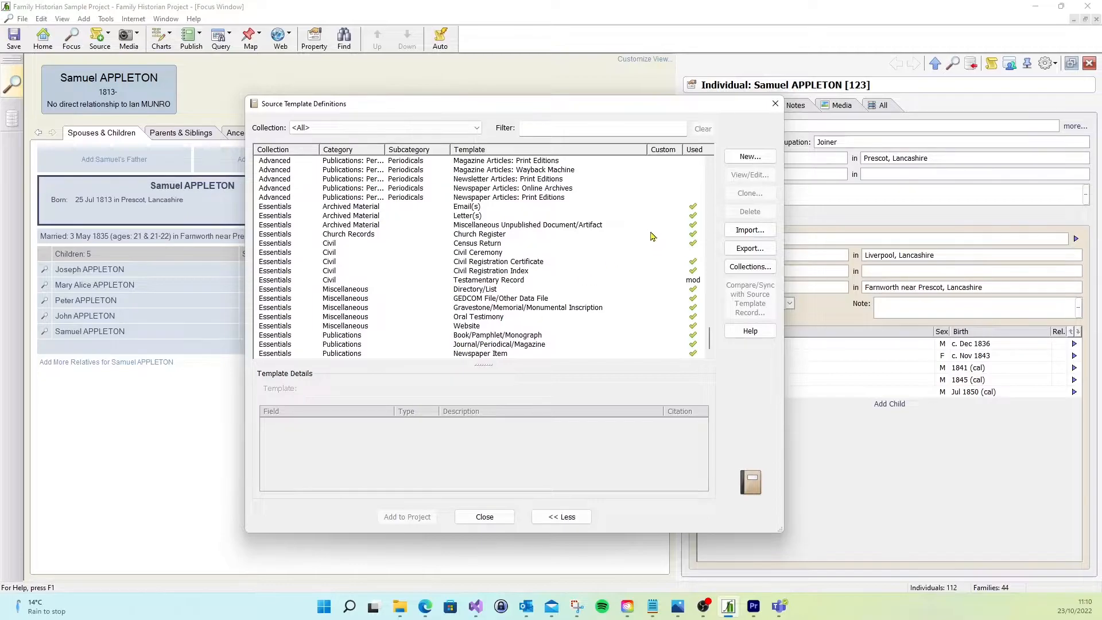
pyautogui.click(520, 234)
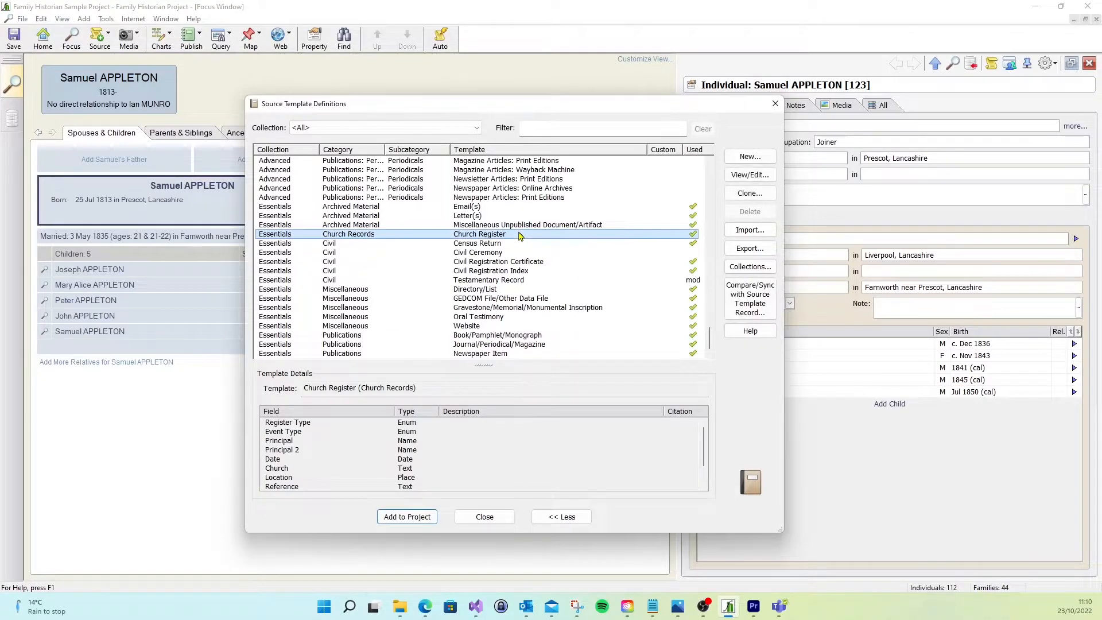
pyautogui.keyDown('shift'); pyautogui.click(507, 244); pyautogui.keyUp('shift')
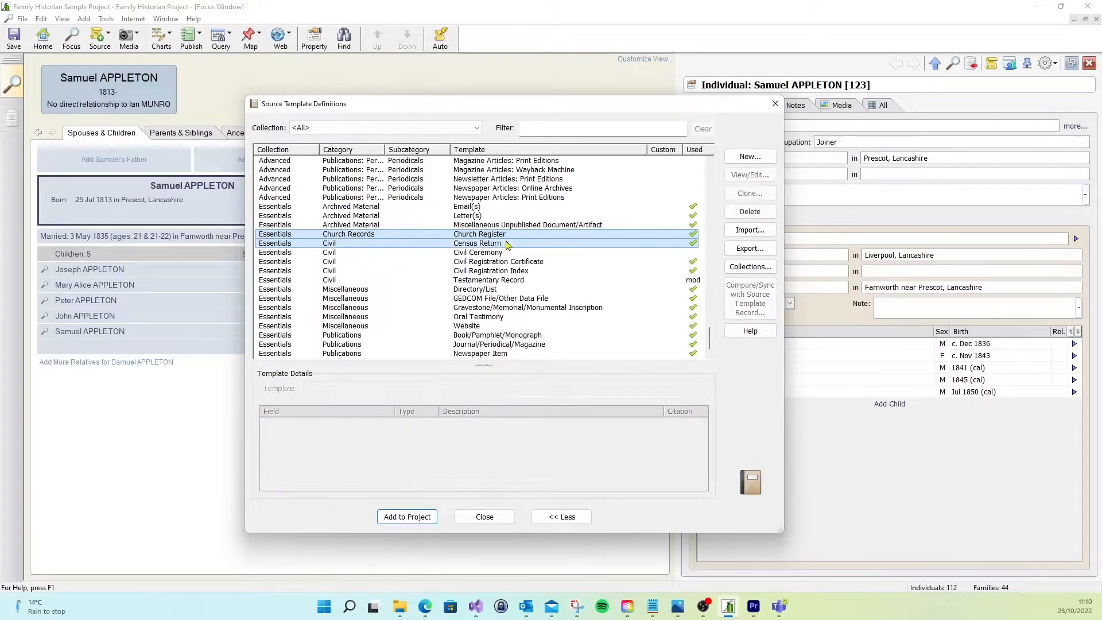
pyautogui.keyDown('ctrl'); pyautogui.click(535, 263); pyautogui.keyUp('ctrl')
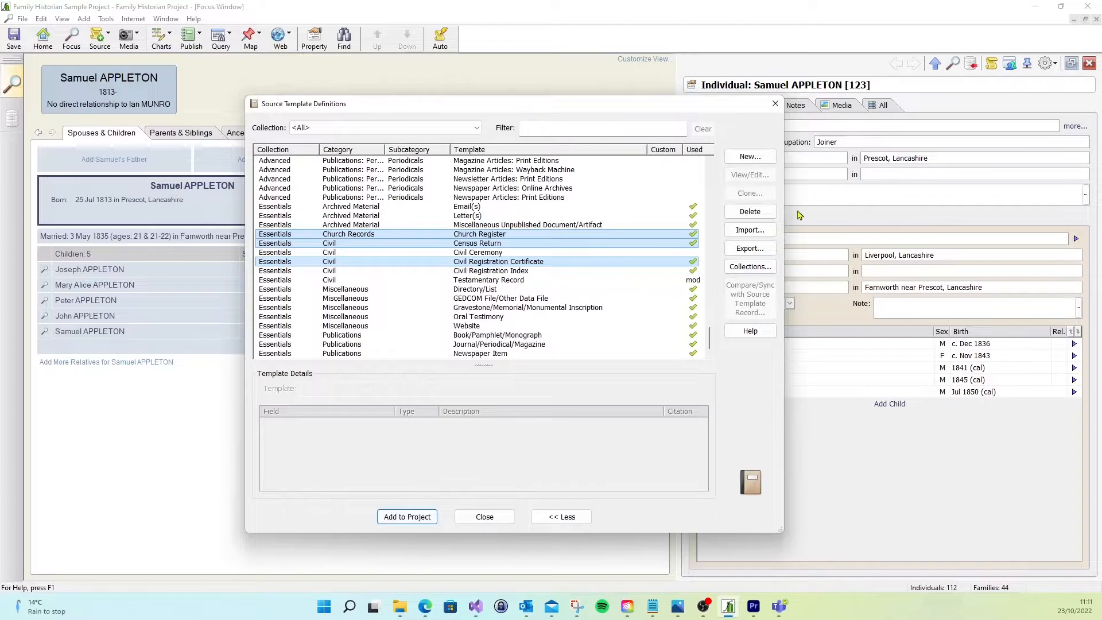
pyautogui.click(774, 104)
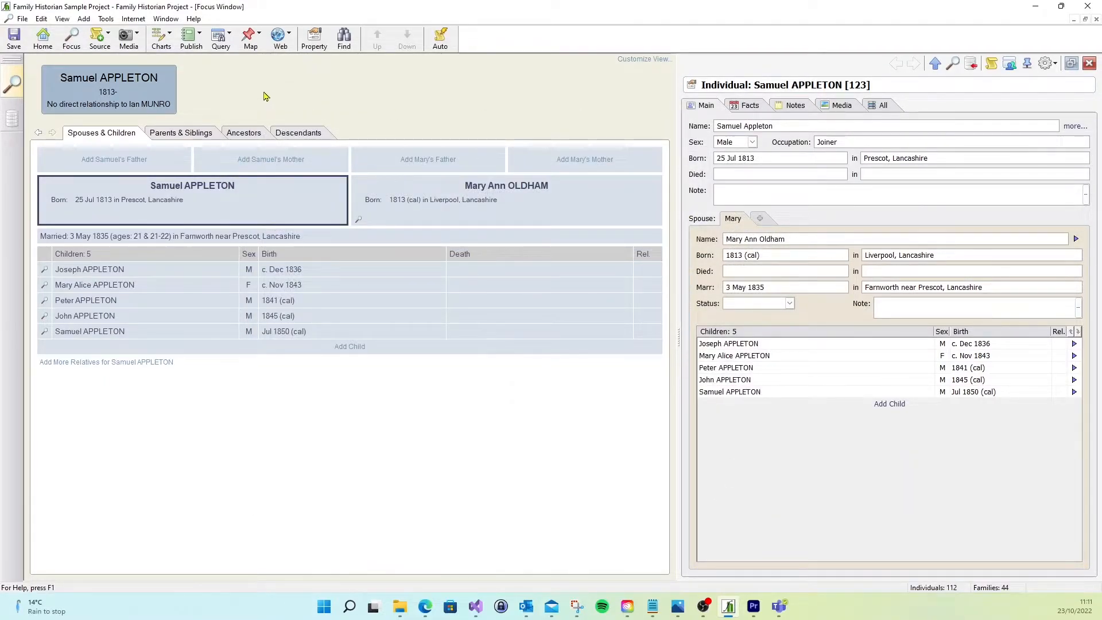
pyautogui.click(15, 39)
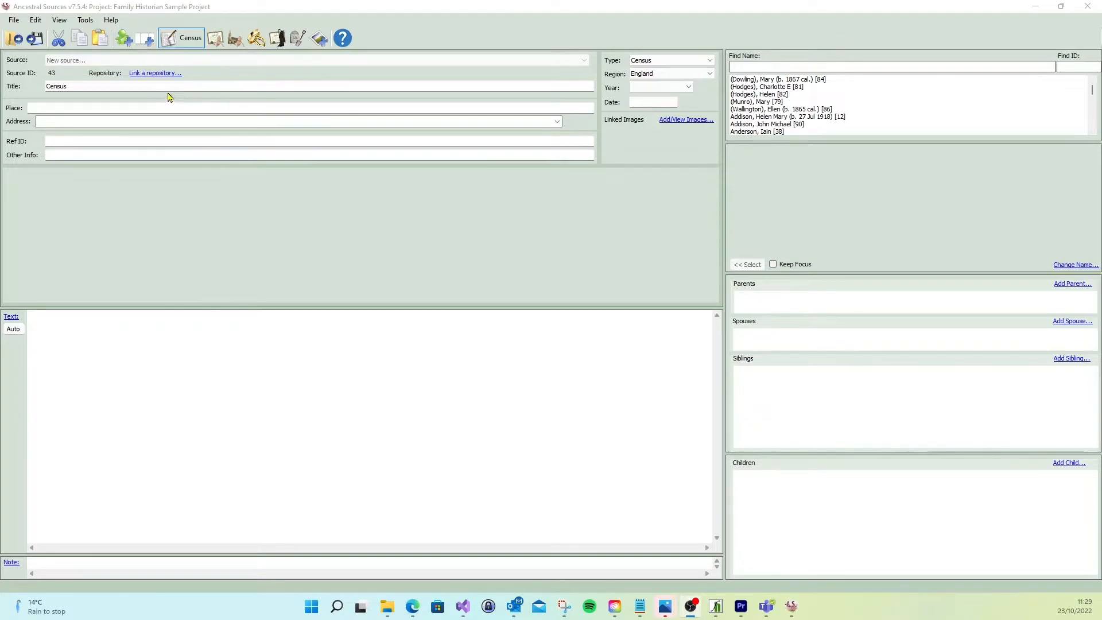
# Switch to Ancestral Sources and review the Source Template Editor's templates for the Census, Death and Marriage source types
pyautogui.click(86, 23)
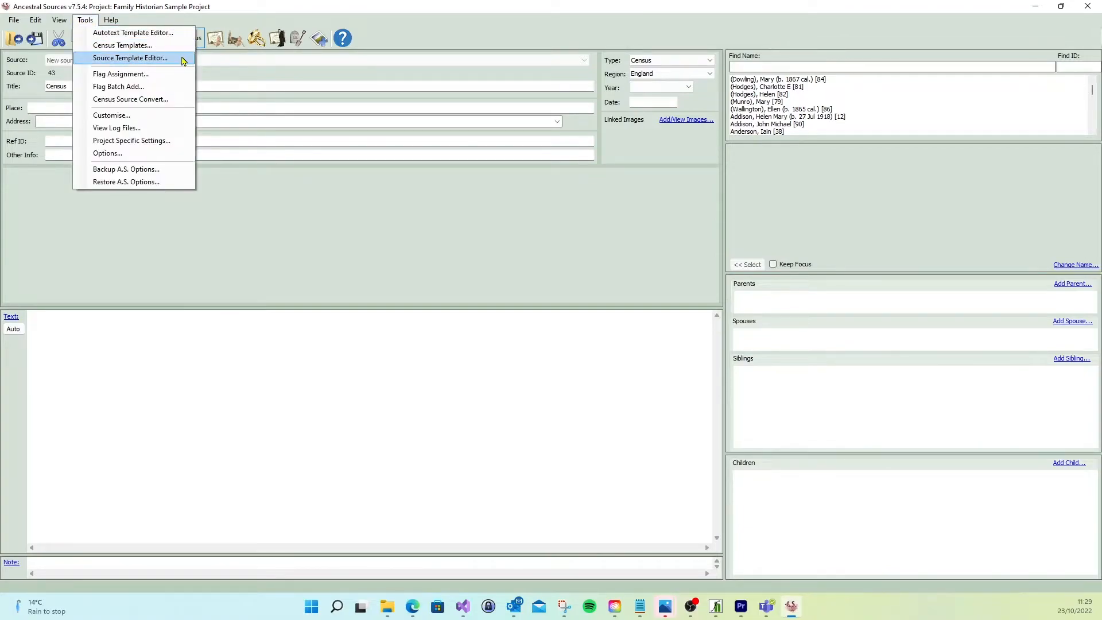
pyautogui.click(187, 58)
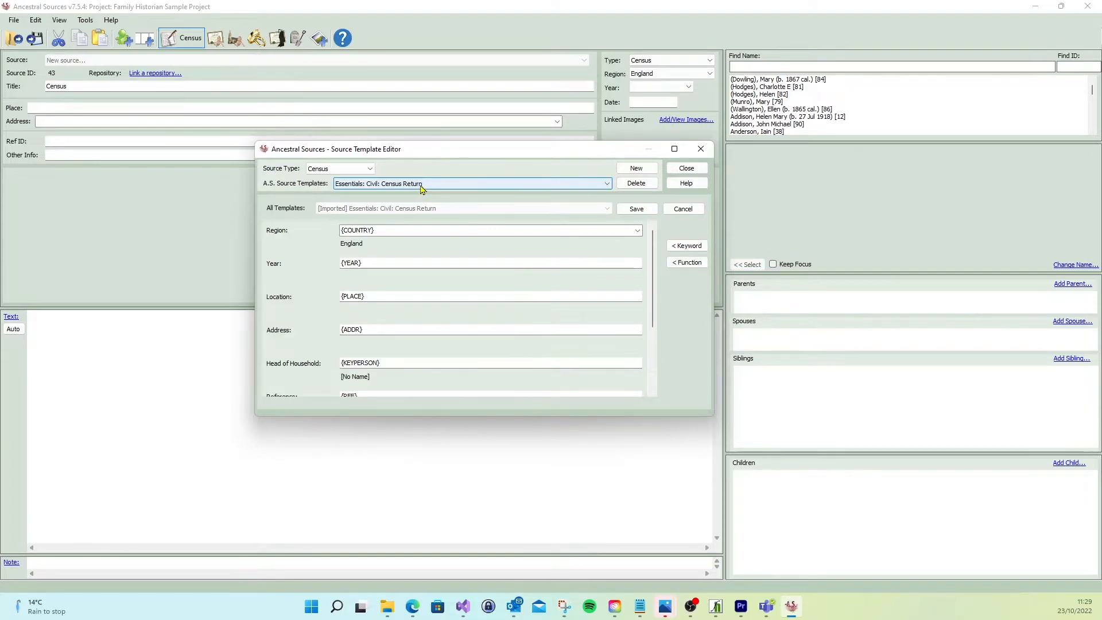
pyautogui.click(367, 170)
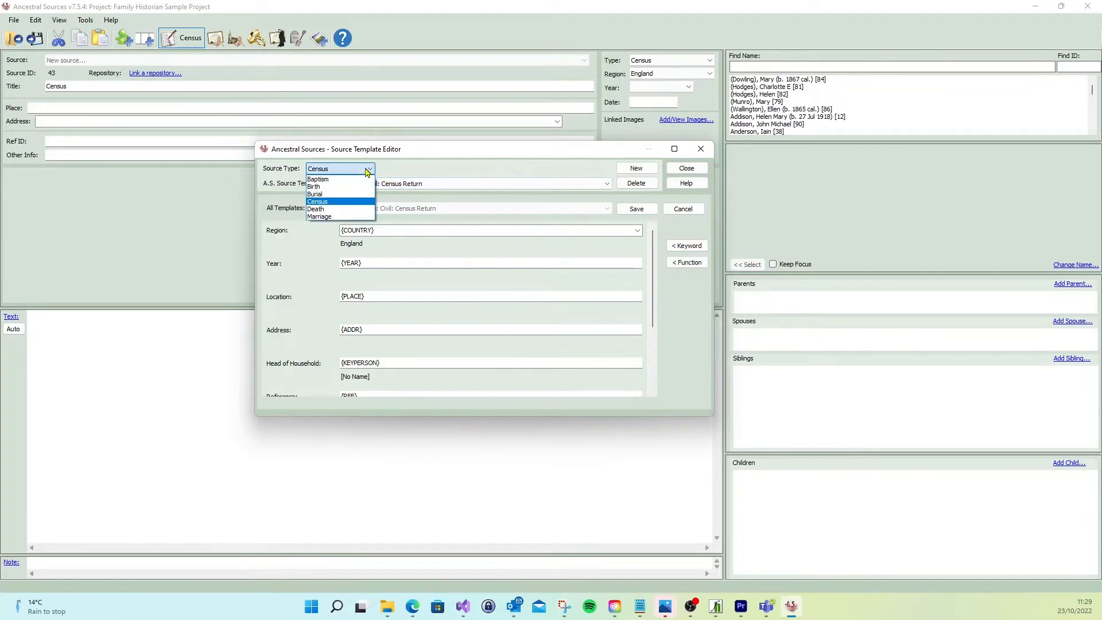
pyautogui.click(357, 211)
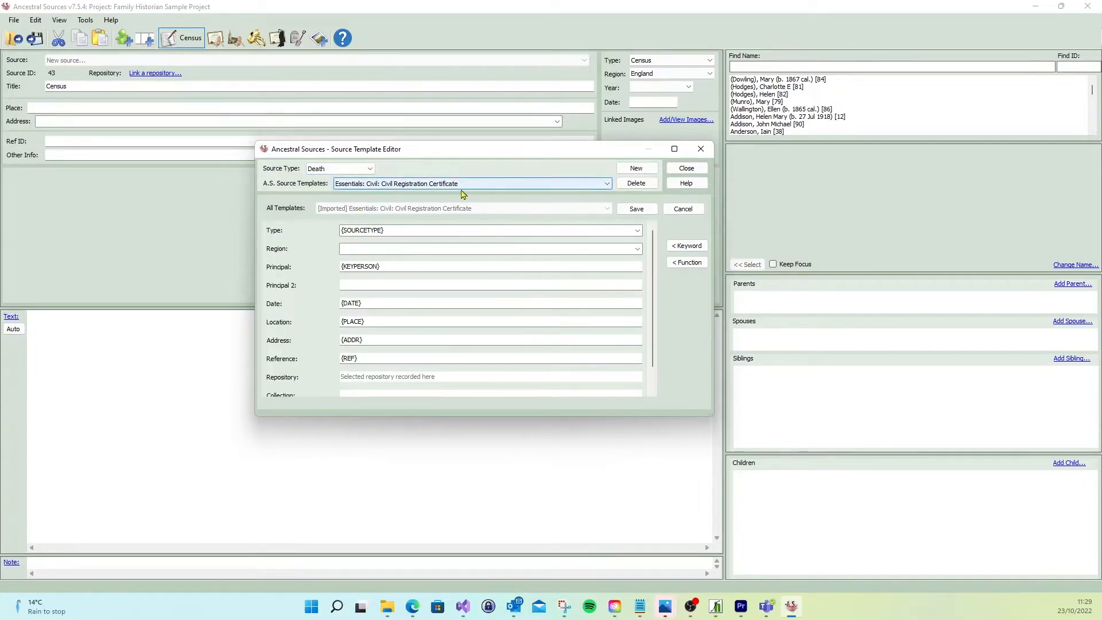
pyautogui.click(350, 169)
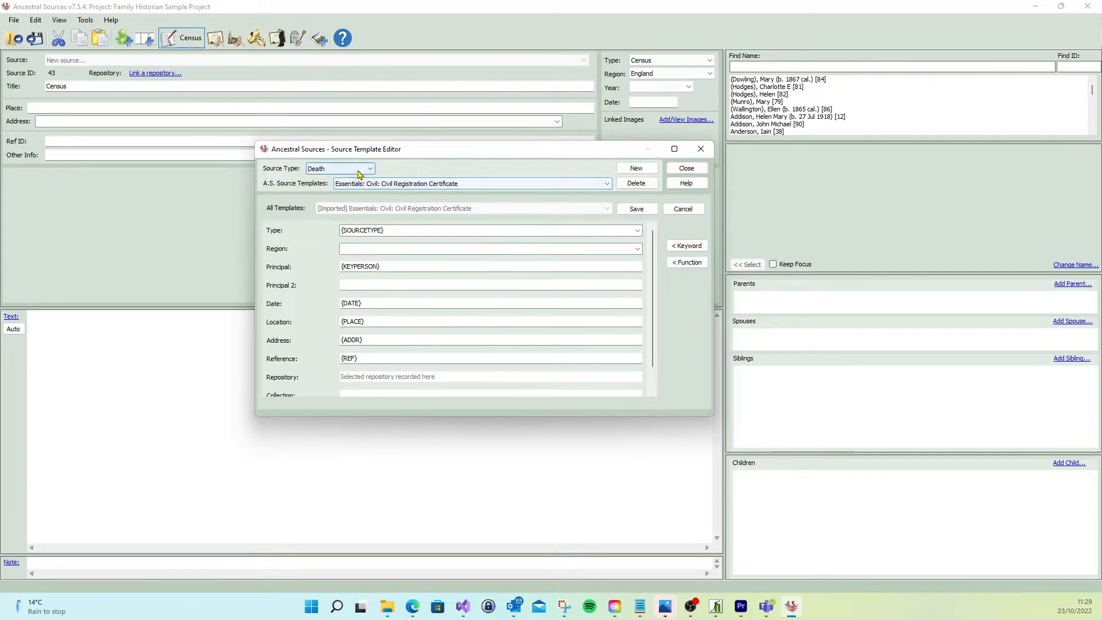
pyautogui.click(351, 217)
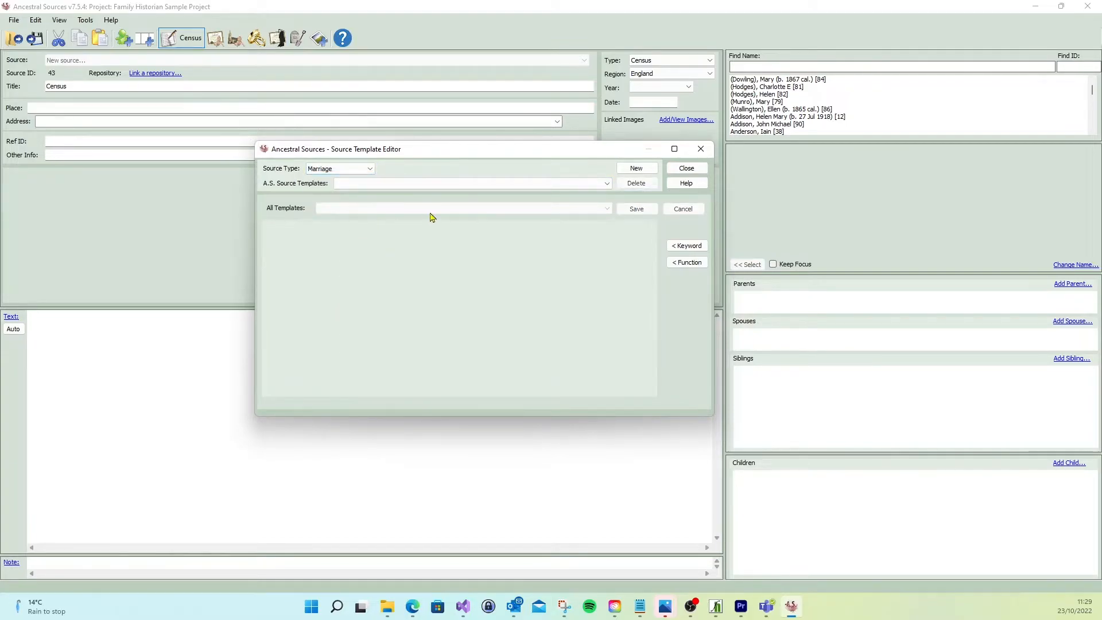
pyautogui.click(451, 182)
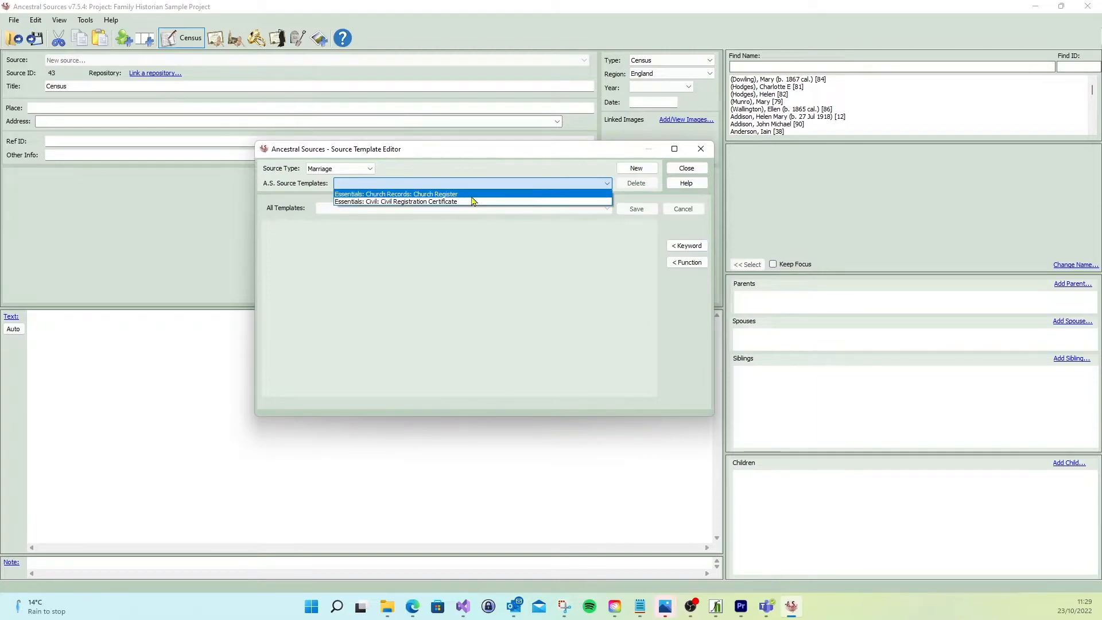
pyautogui.click(387, 168)
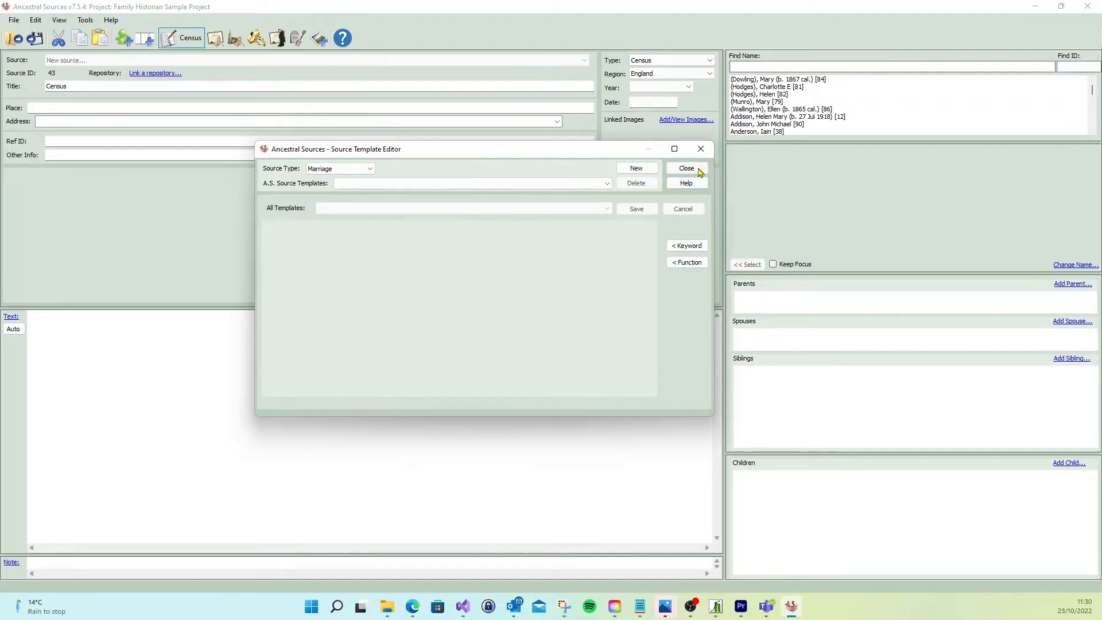
pyautogui.click(686, 168)
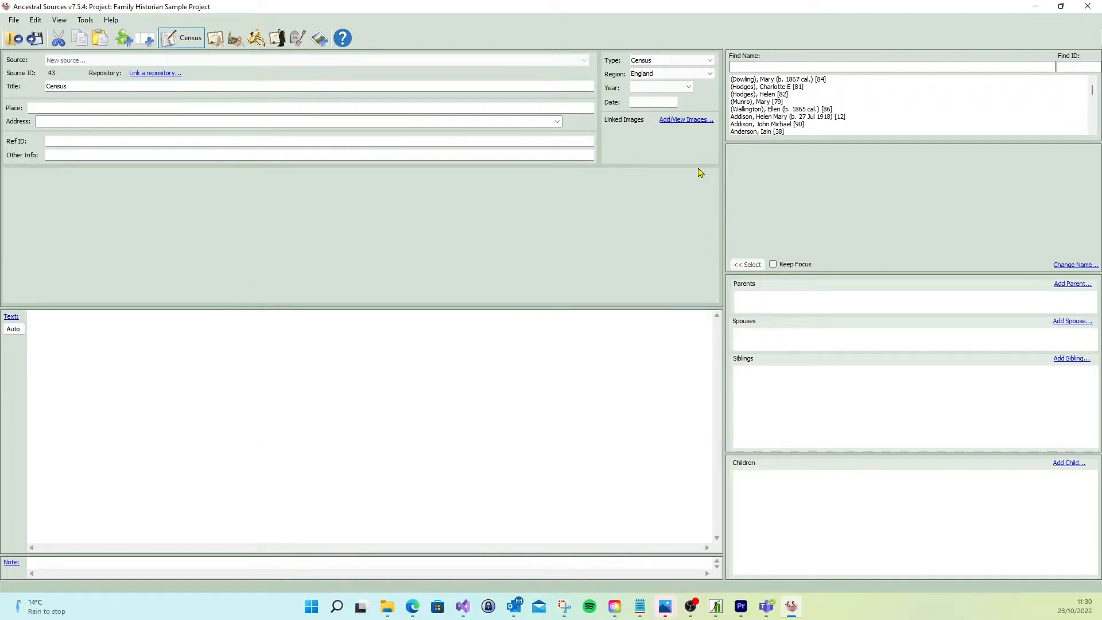
# Enable Use Template Sources (FH v7 or higher) in the options and inspect the blank census templated source form without saving it
pyautogui.click(91, 21)
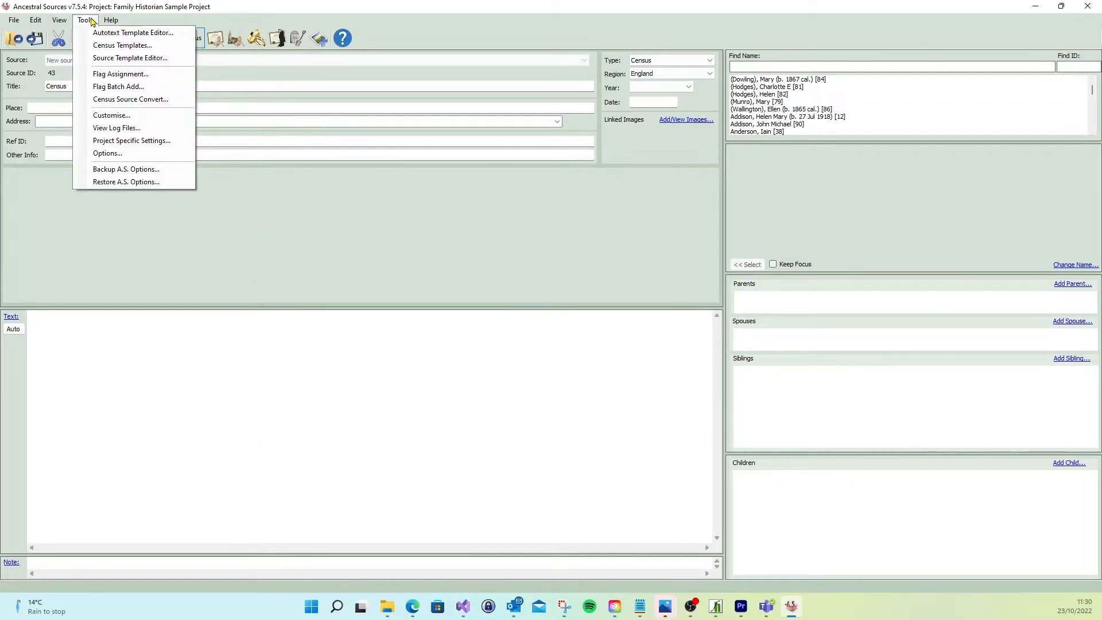
pyautogui.click(113, 153)
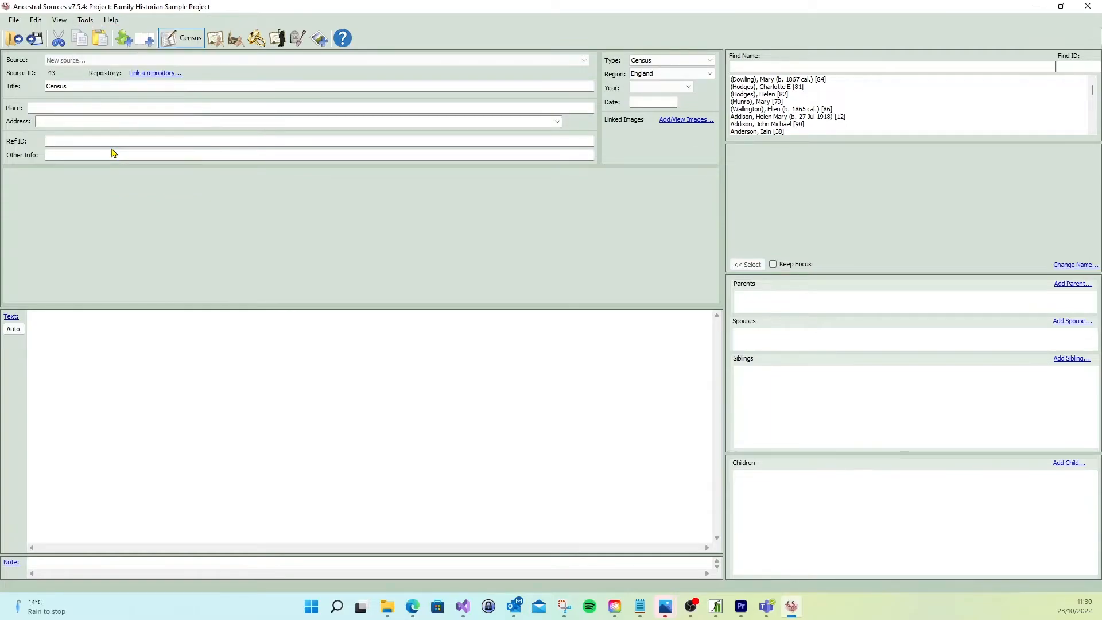
pyautogui.moveTo(642, 371)
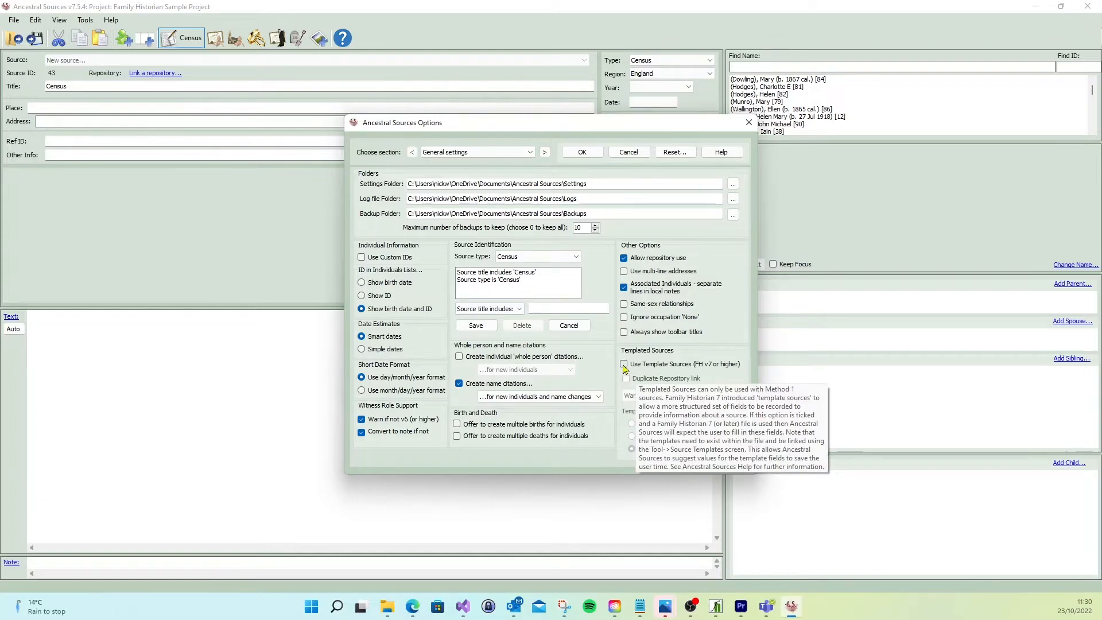
pyautogui.click(624, 365)
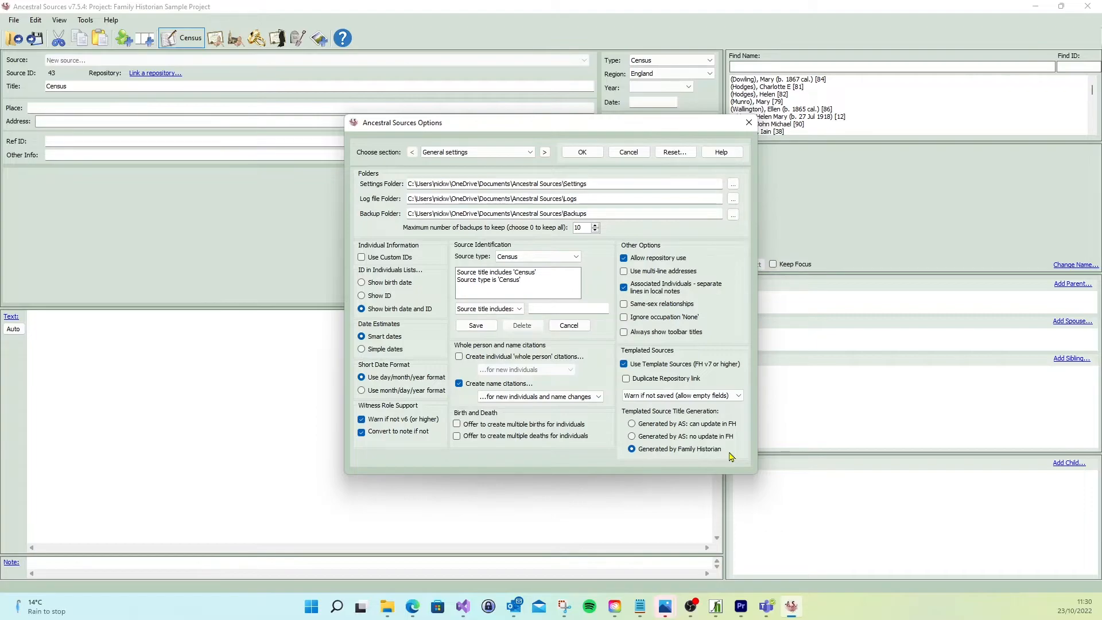
pyautogui.click(582, 152)
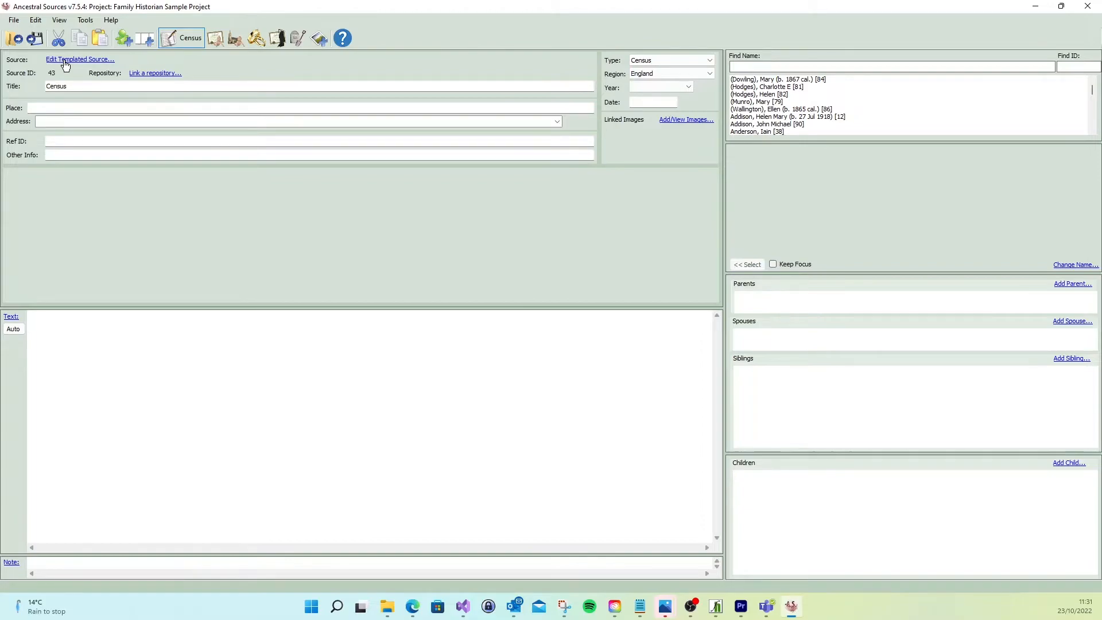
pyautogui.click(108, 61)
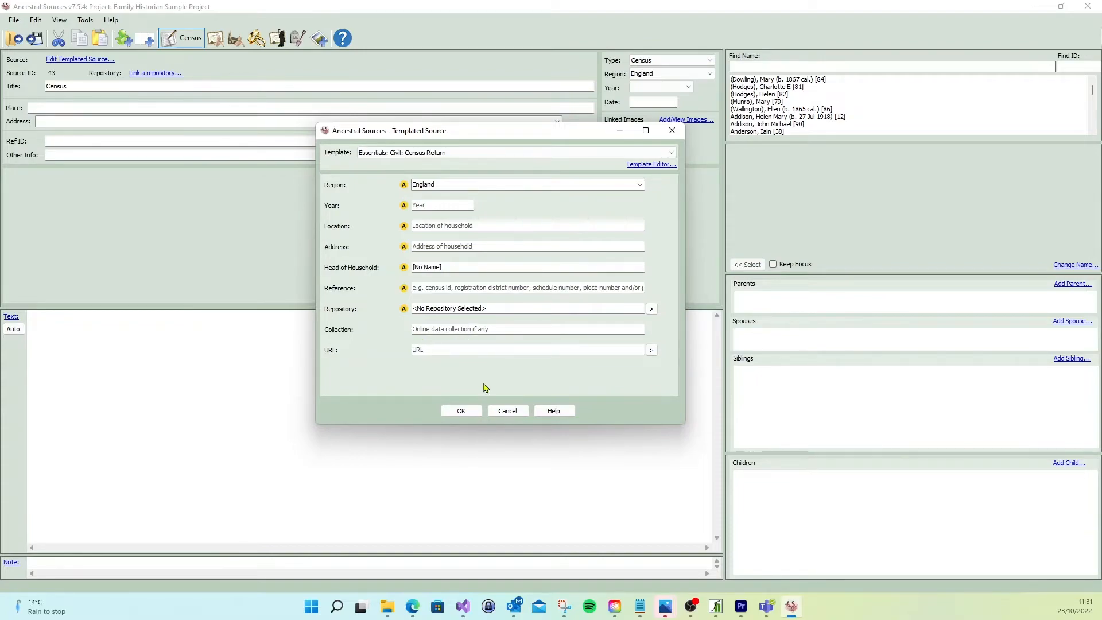
pyautogui.click(505, 411)
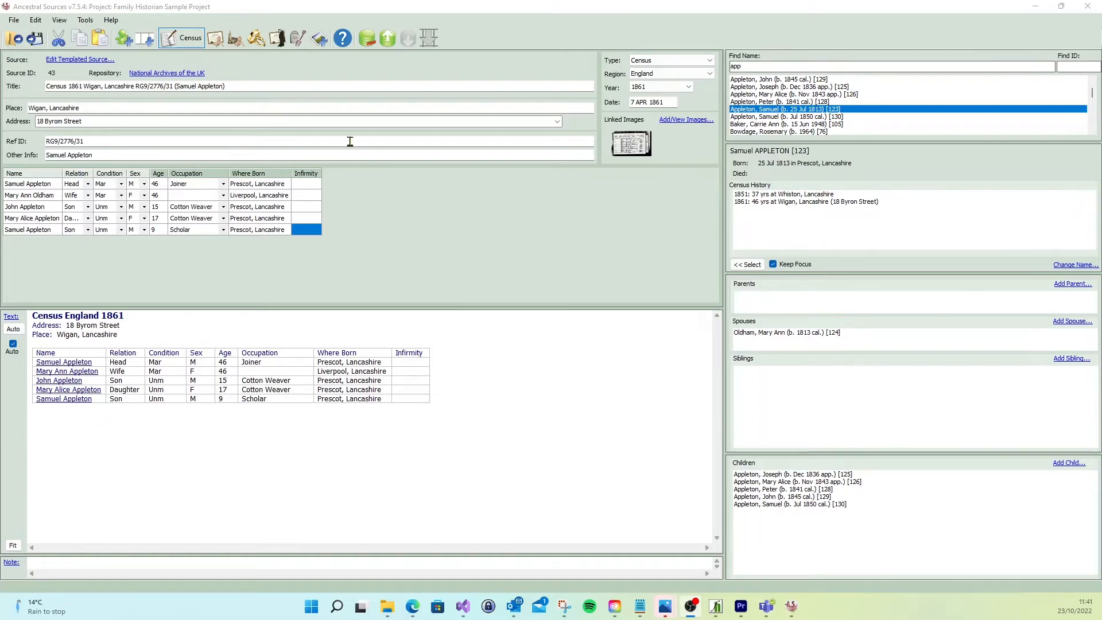
pyautogui.click(104, 62)
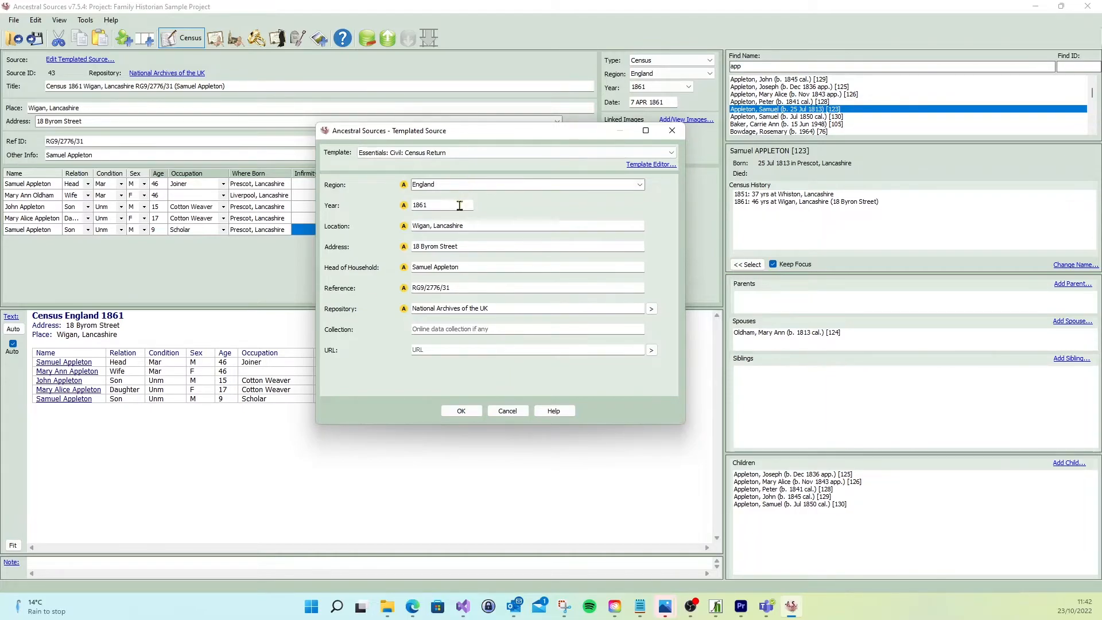
pyautogui.click(474, 225)
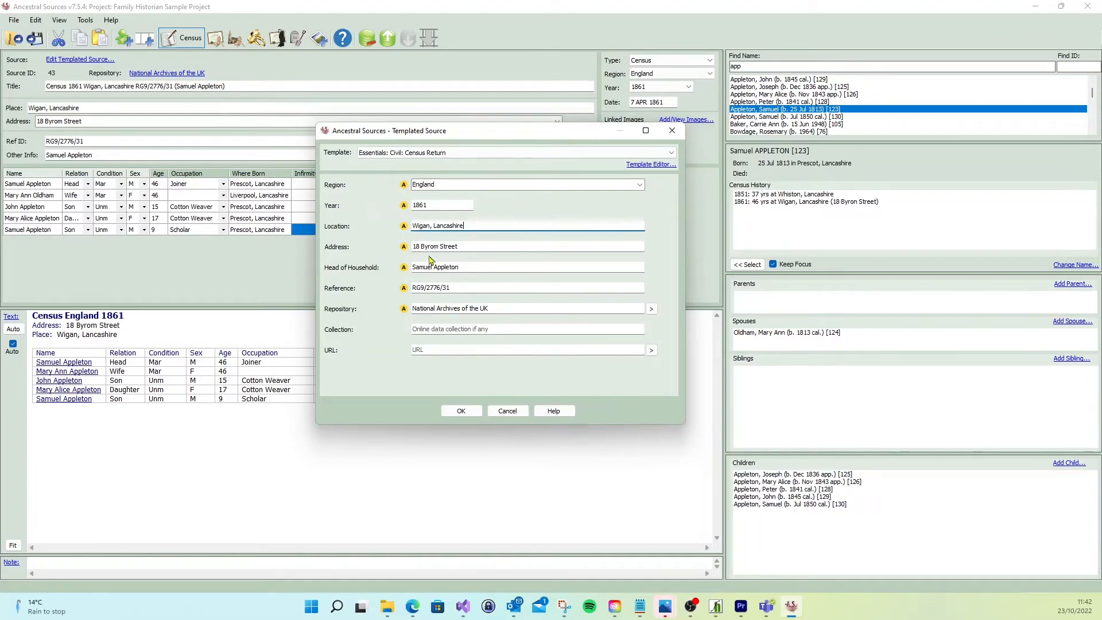
pyautogui.click(480, 328)
pyautogui.write('Ancestr')
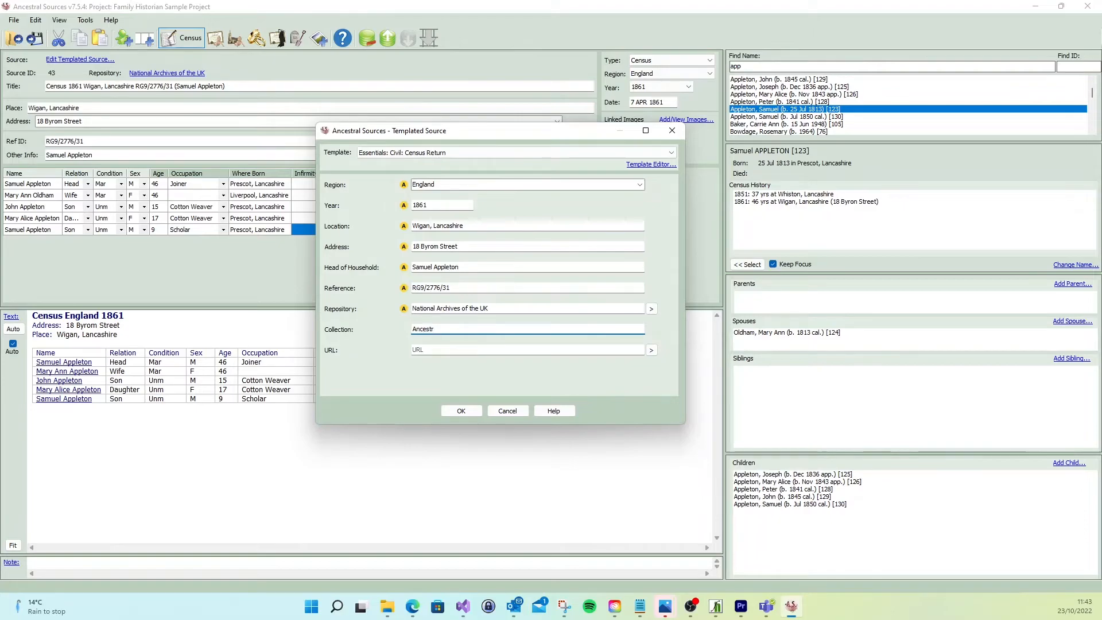
pyautogui.write('y UK Website')
pyautogui.click(485, 351)
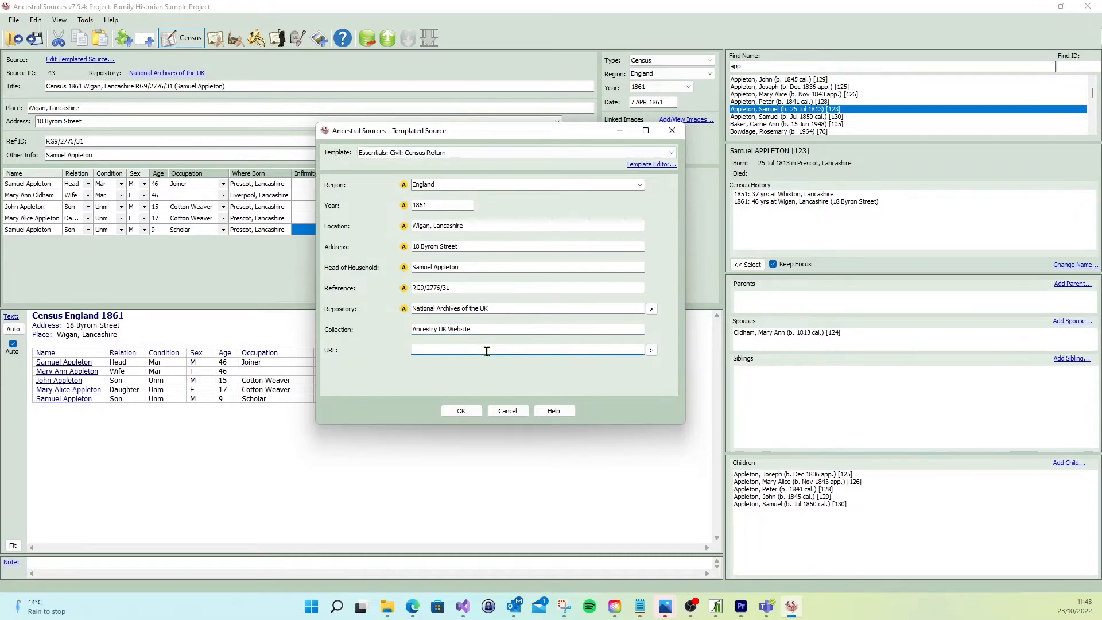
pyautogui.write('www.ancestry.co.uk')
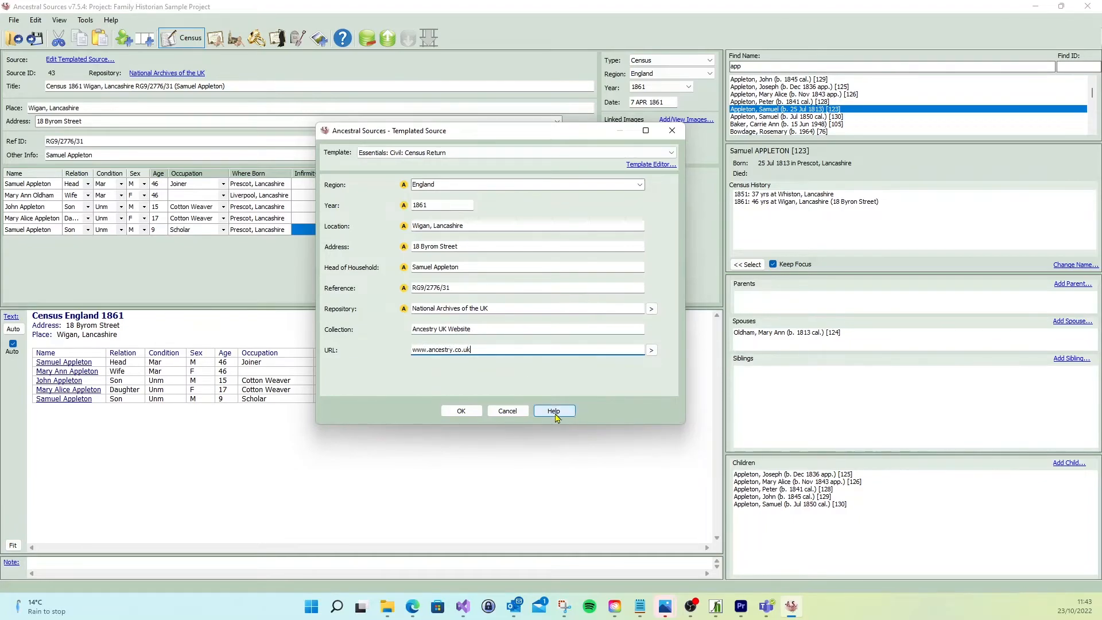
pyautogui.click(462, 411)
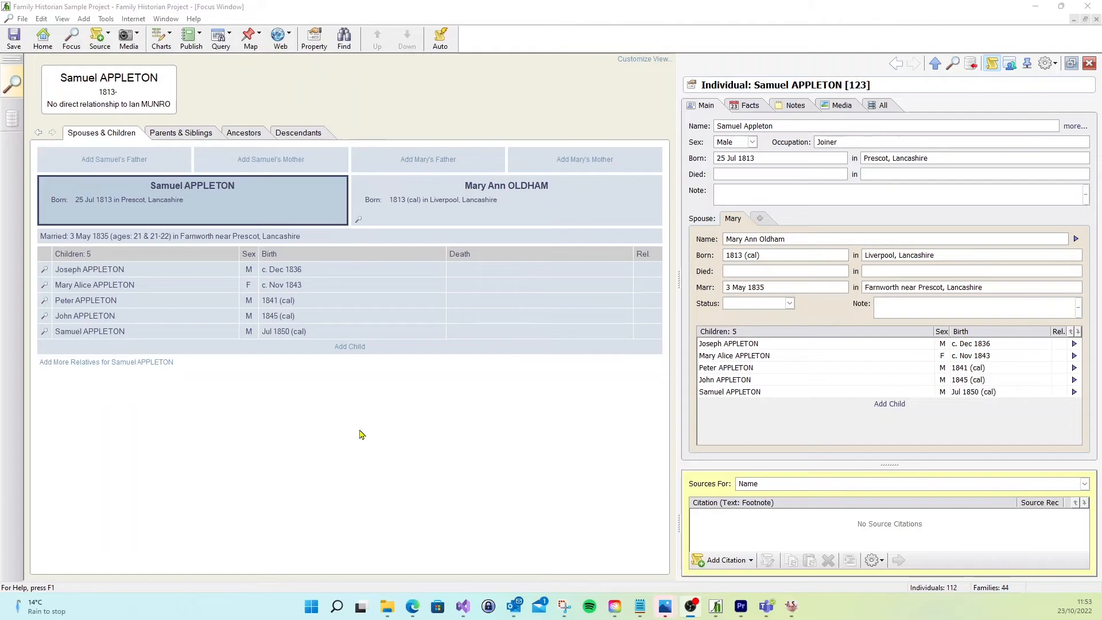
# Switch to Family Historian and check the source citations on the household head's 1861 census and occupation facts and his wife's facts
pyautogui.click(755, 109)
pyautogui.click(762, 229)
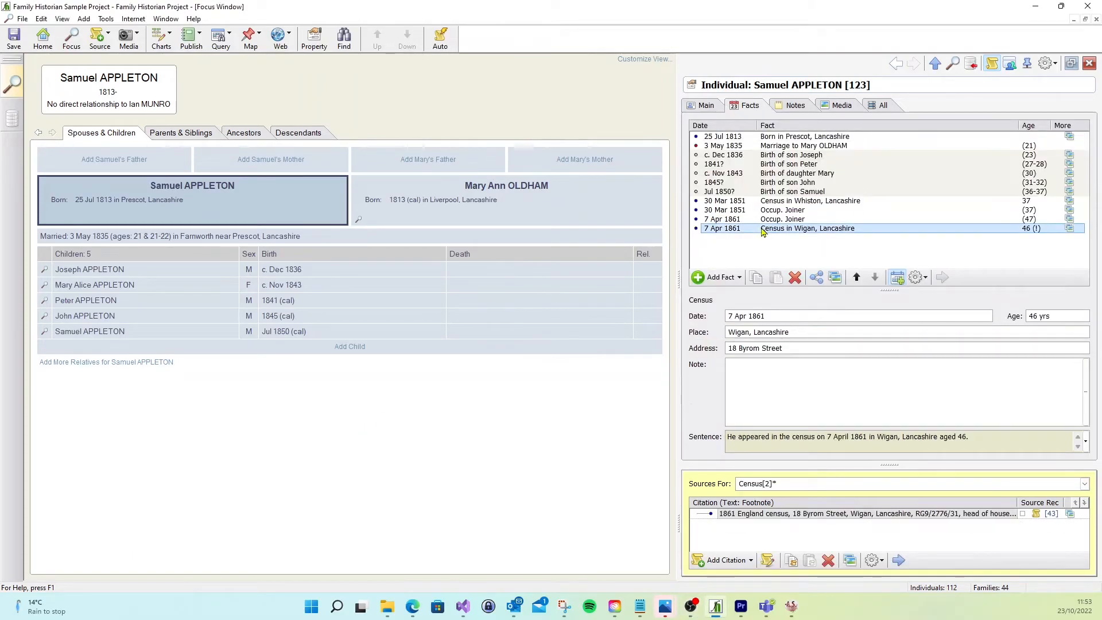
pyautogui.click(770, 220)
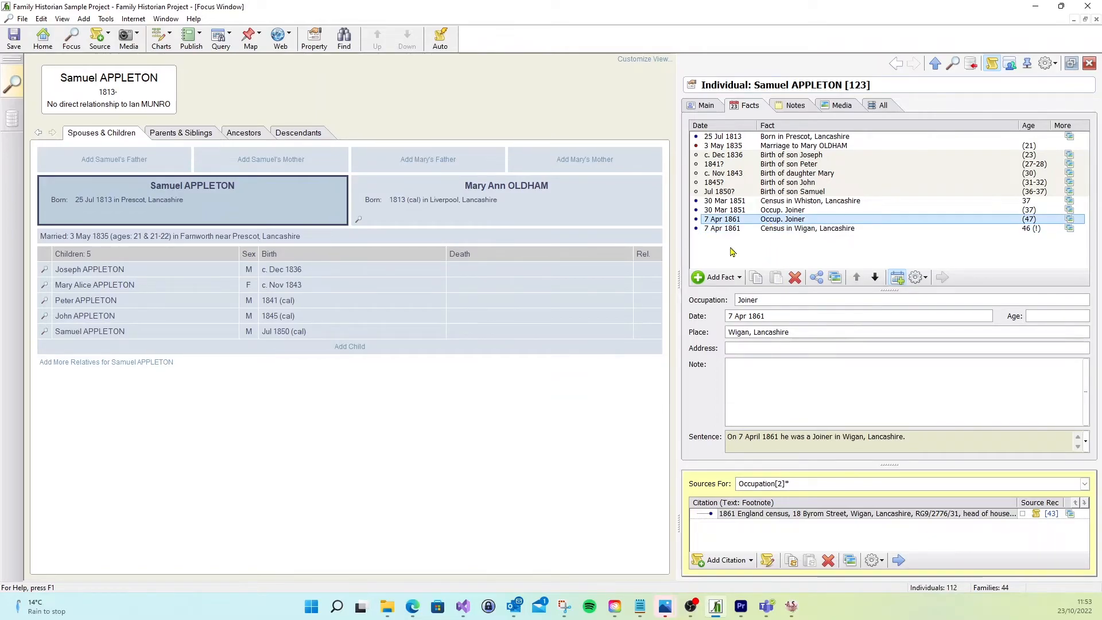
pyautogui.click(584, 207)
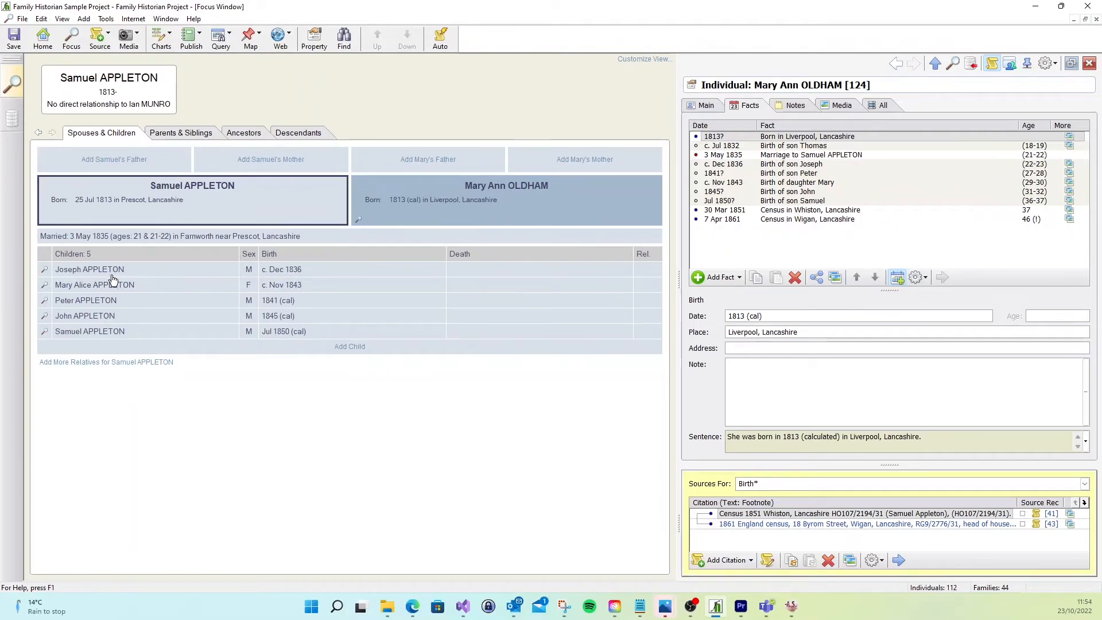
# Check the source citations on the 1861 occupation and census facts of the son born in 1845
pyautogui.click(109, 316)
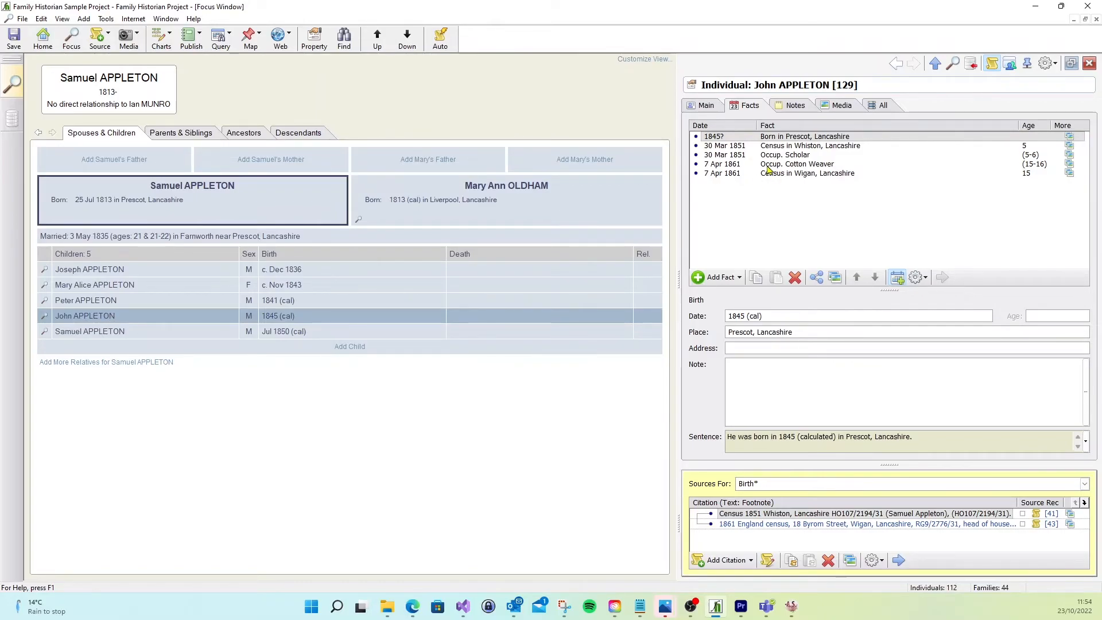
pyautogui.click(729, 166)
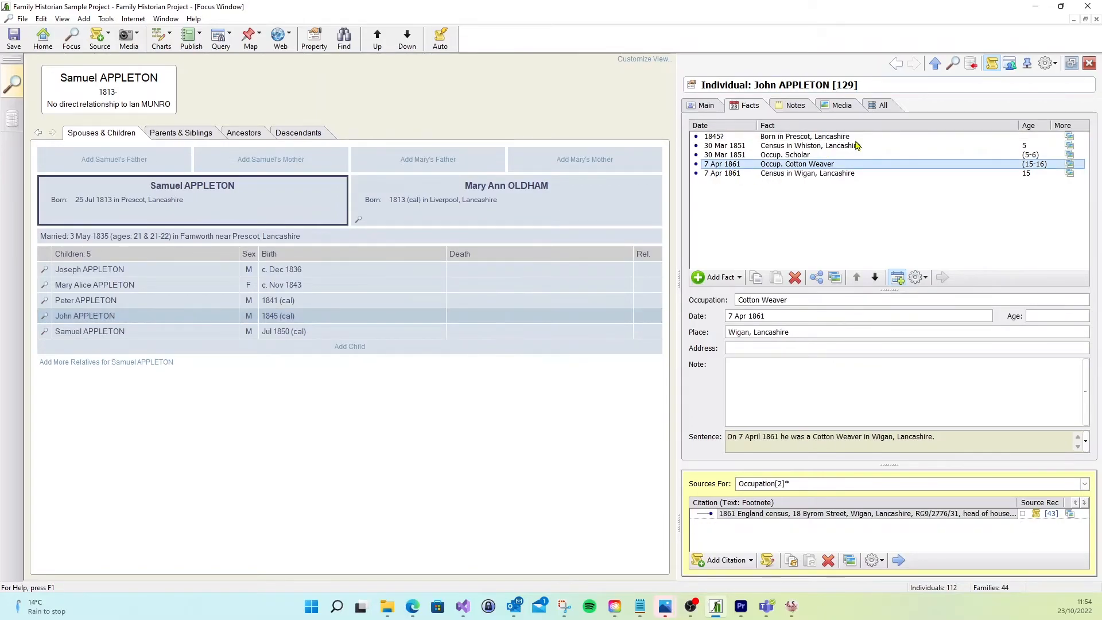
pyautogui.click(992, 64)
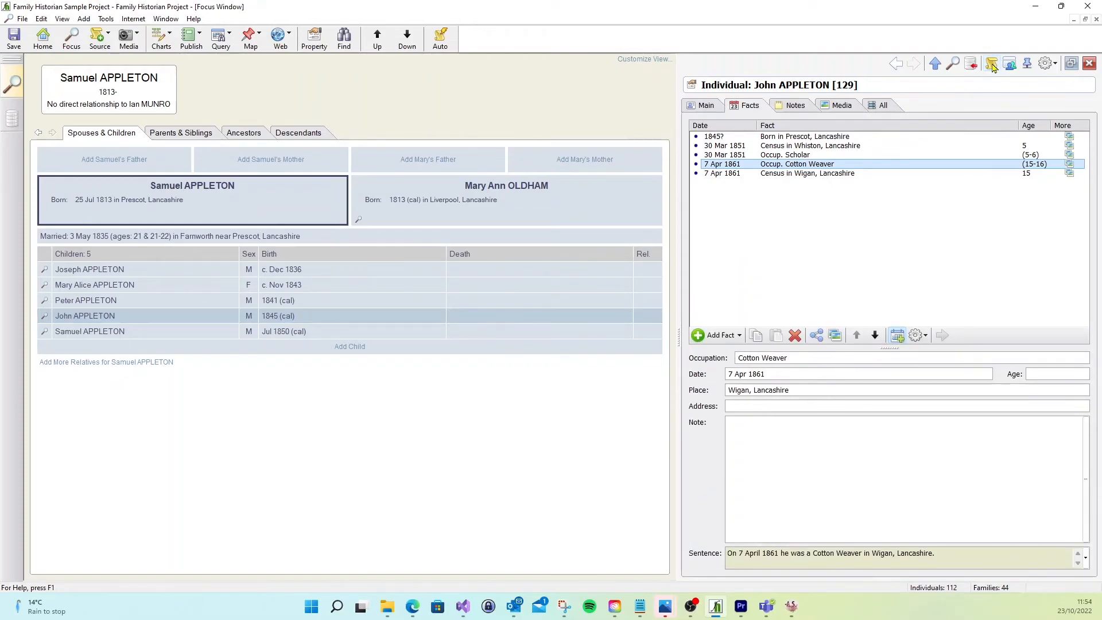
pyautogui.click(991, 65)
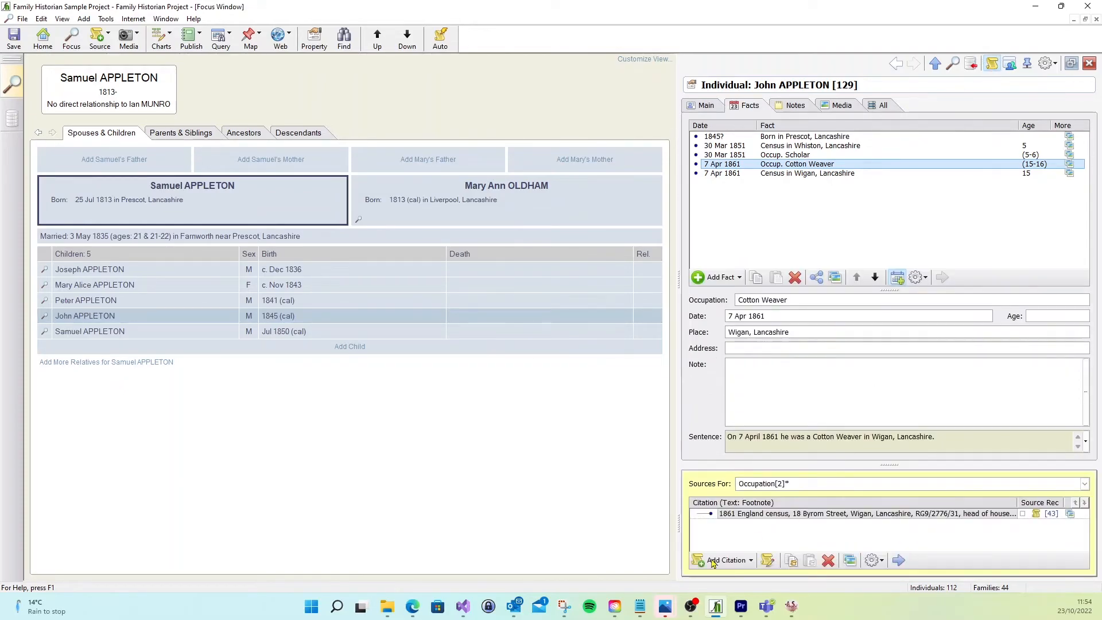
pyautogui.click(774, 175)
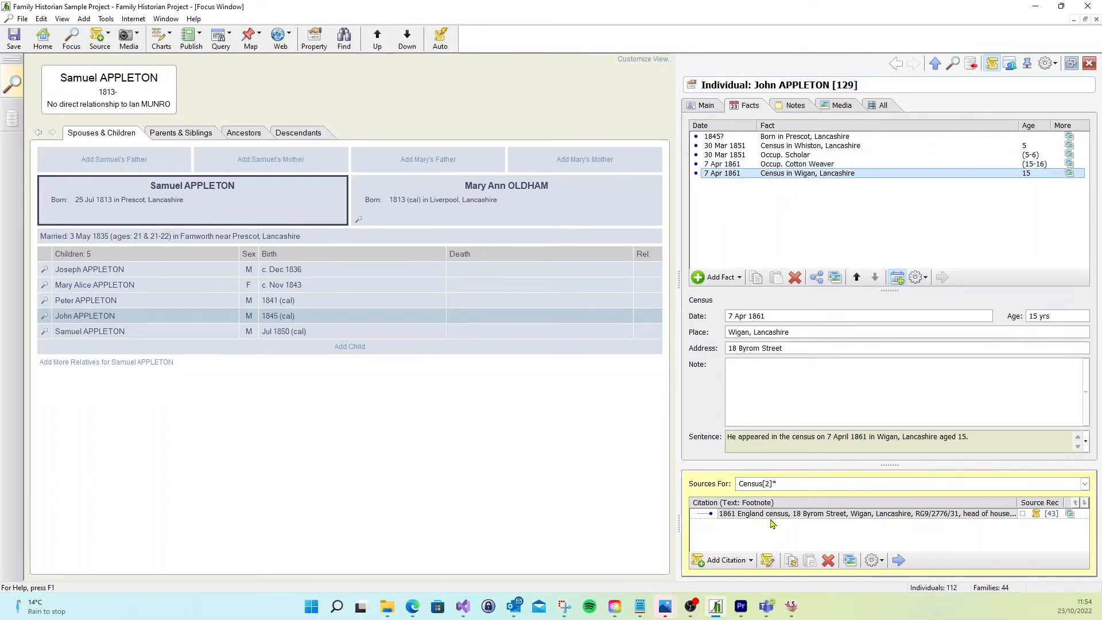
# Inspect the 1861 England census citation's template fields, transcribed text from source and attached media, leaving it unchanged
pyautogui.doubleClick(849, 520)
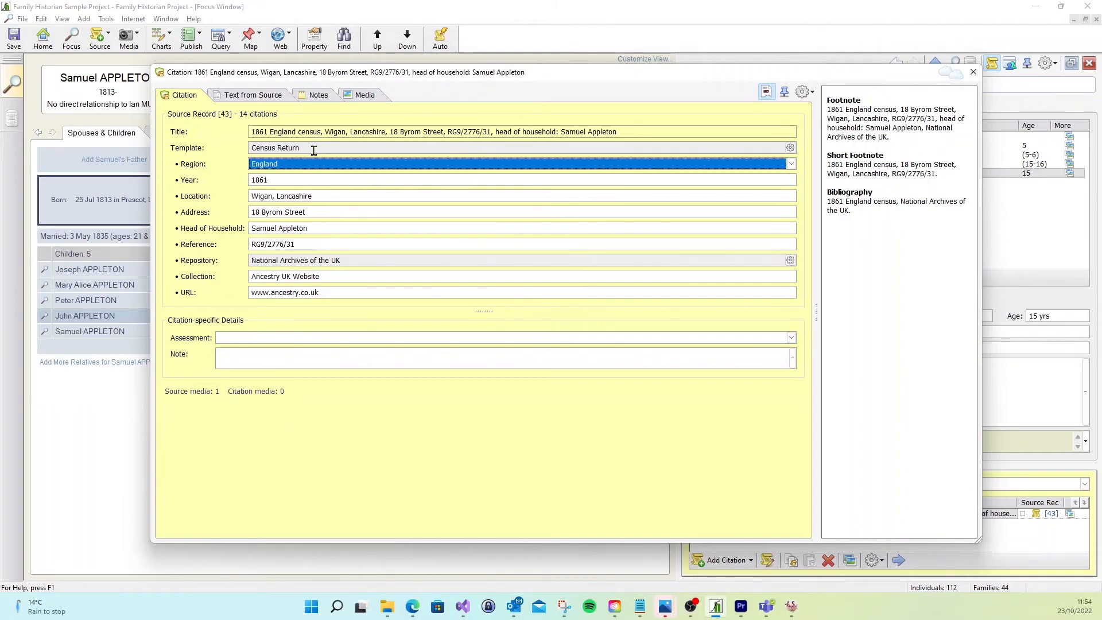
pyautogui.moveTo(627, 132); pyautogui.dragTo(234, 135)
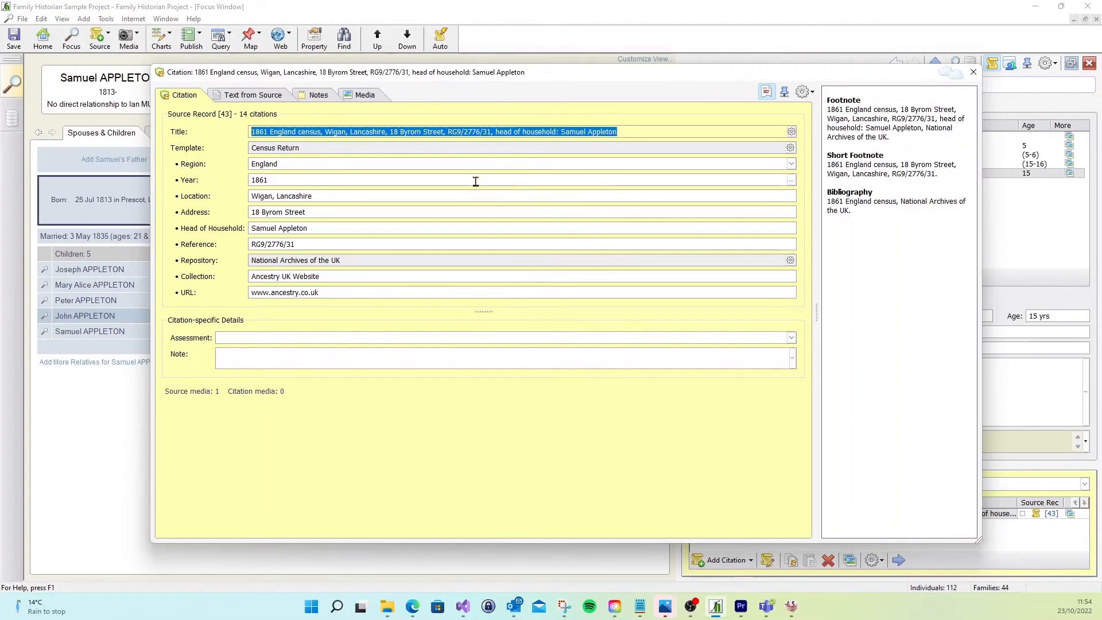
pyautogui.click(265, 98)
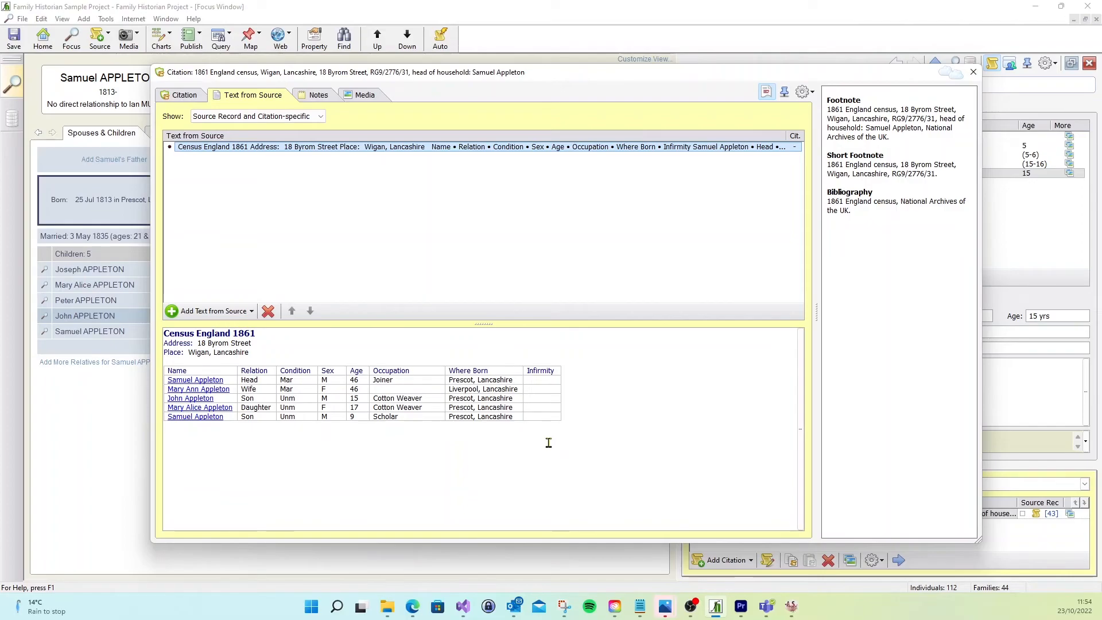
pyautogui.click(370, 100)
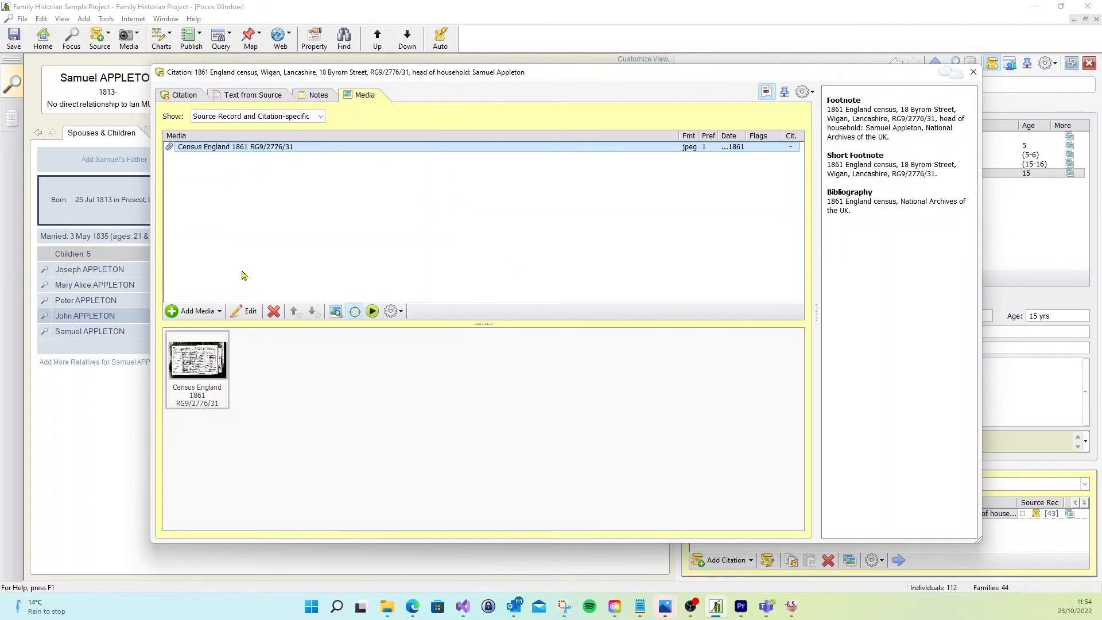
pyautogui.click(182, 98)
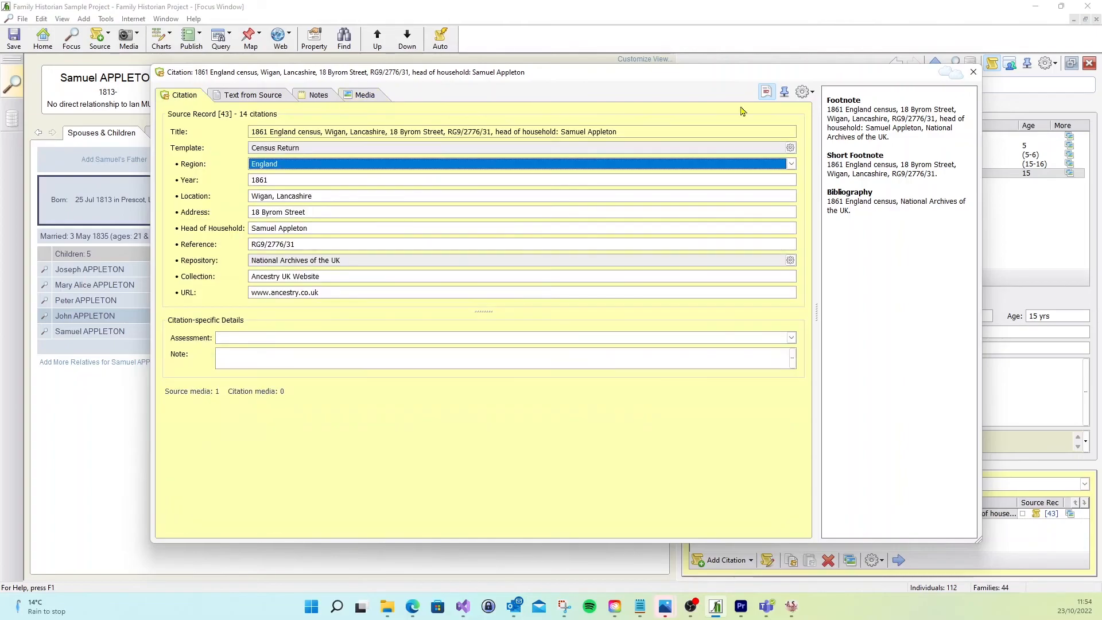
pyautogui.click(972, 71)
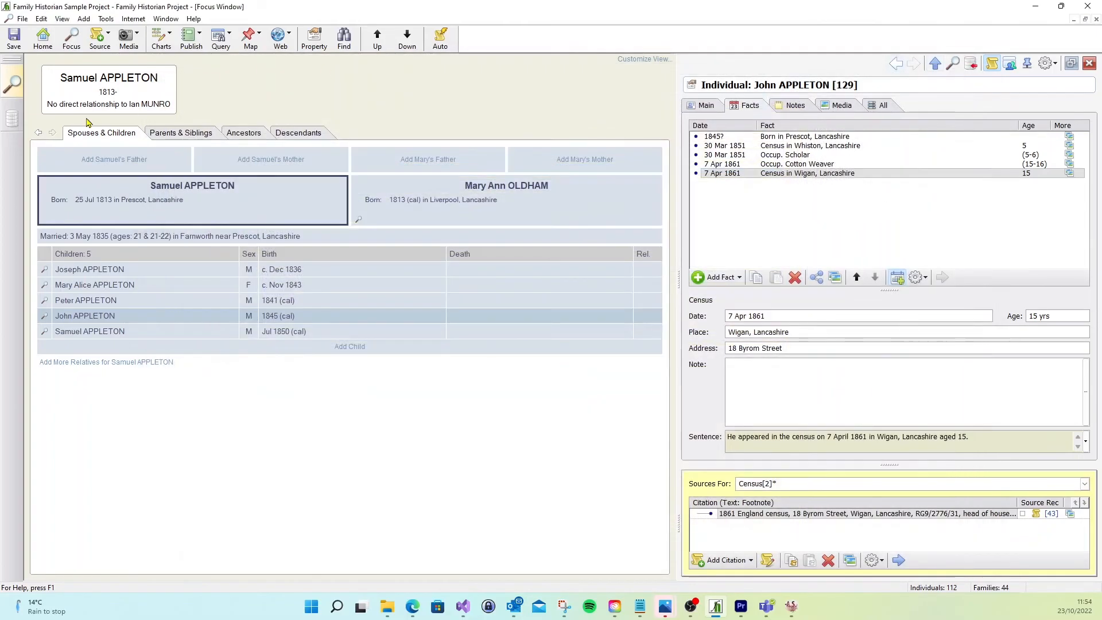
# Look up the records linked to the 1861 England census source in the project's source records, ending on the individual records list
pyautogui.click(16, 119)
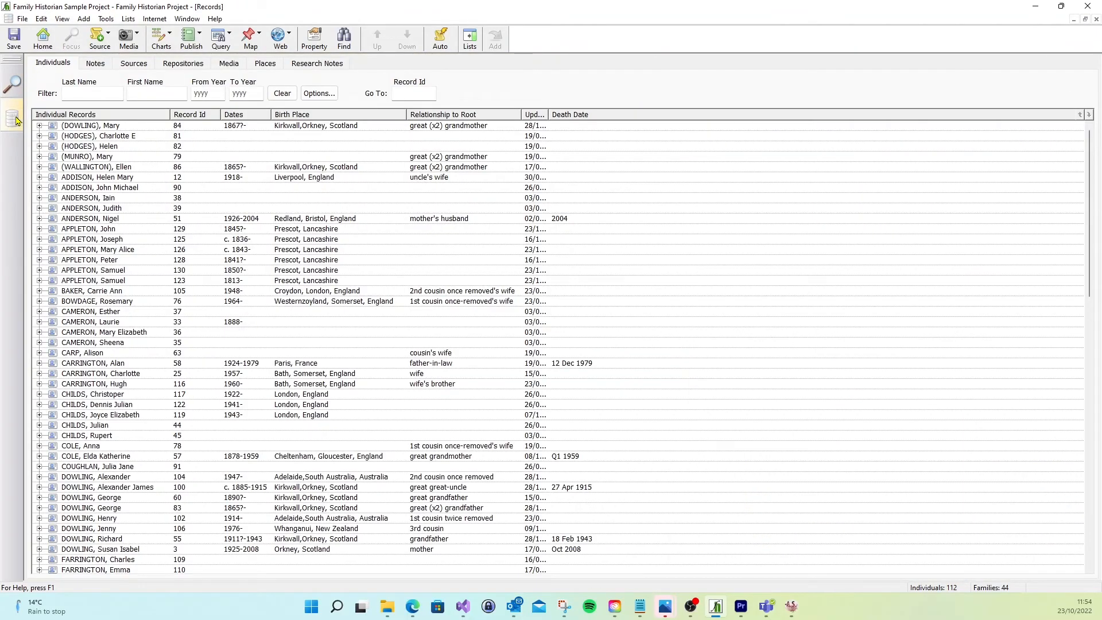
pyautogui.click(133, 64)
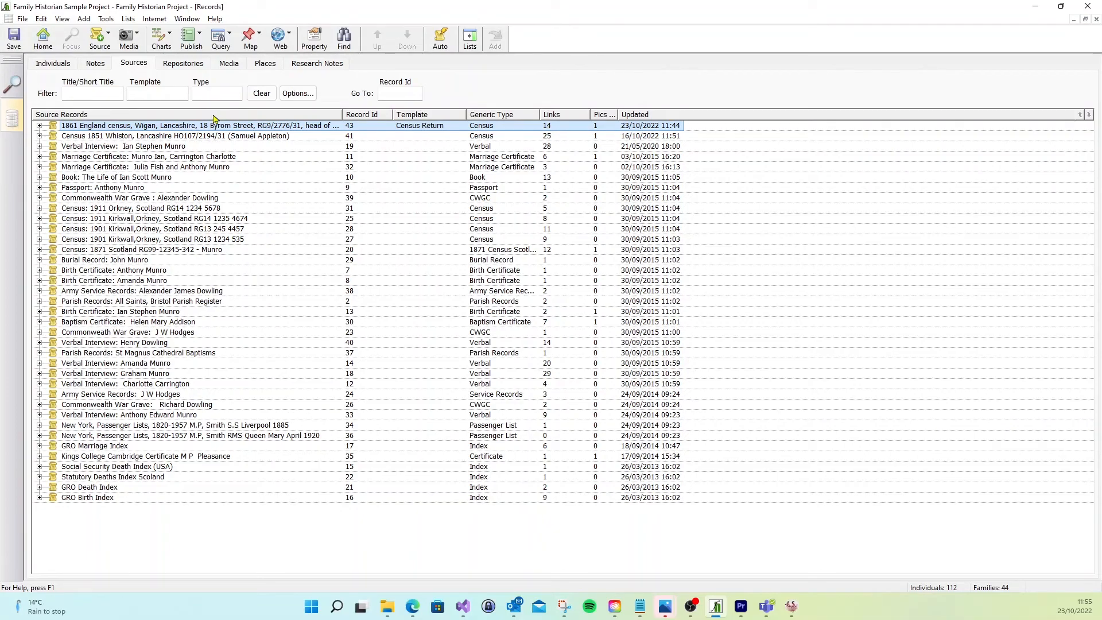
pyautogui.click(63, 19)
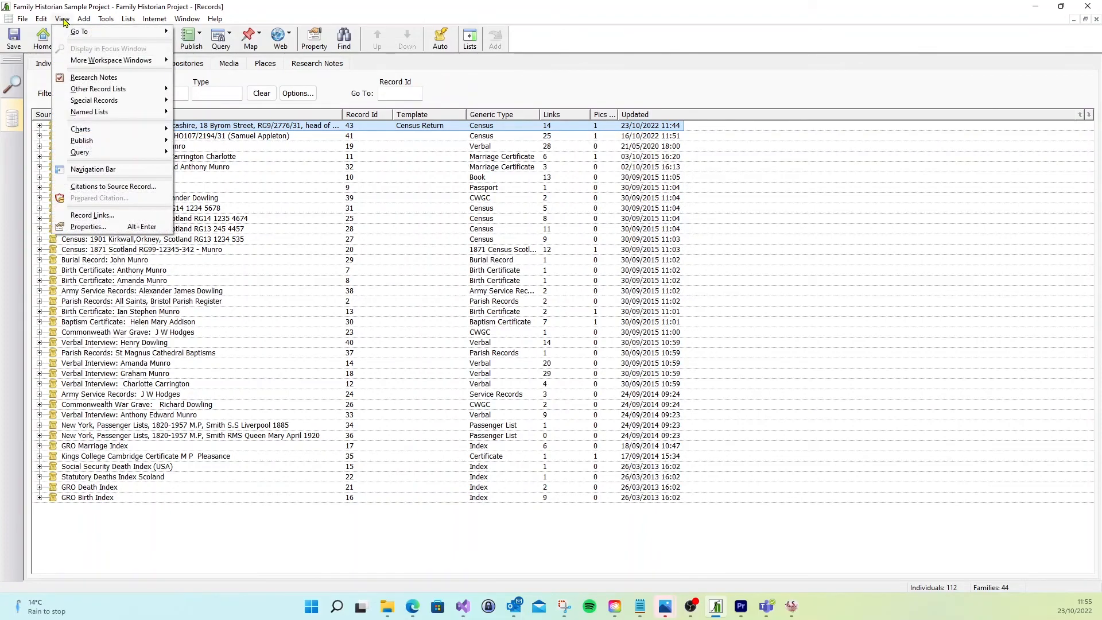
pyautogui.click(84, 215)
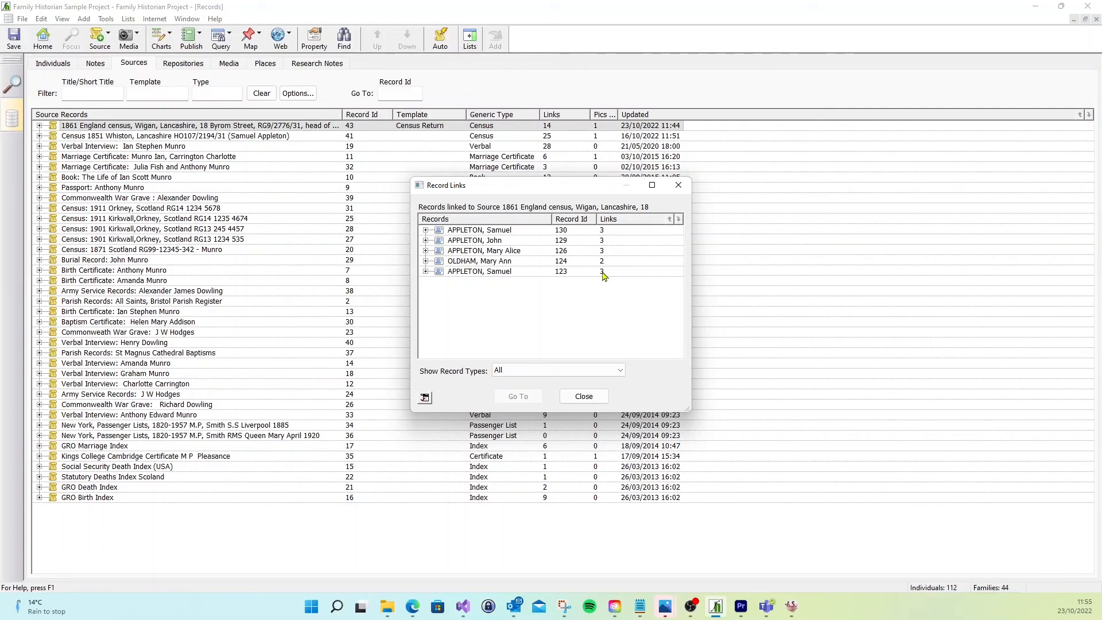
pyautogui.click(678, 184)
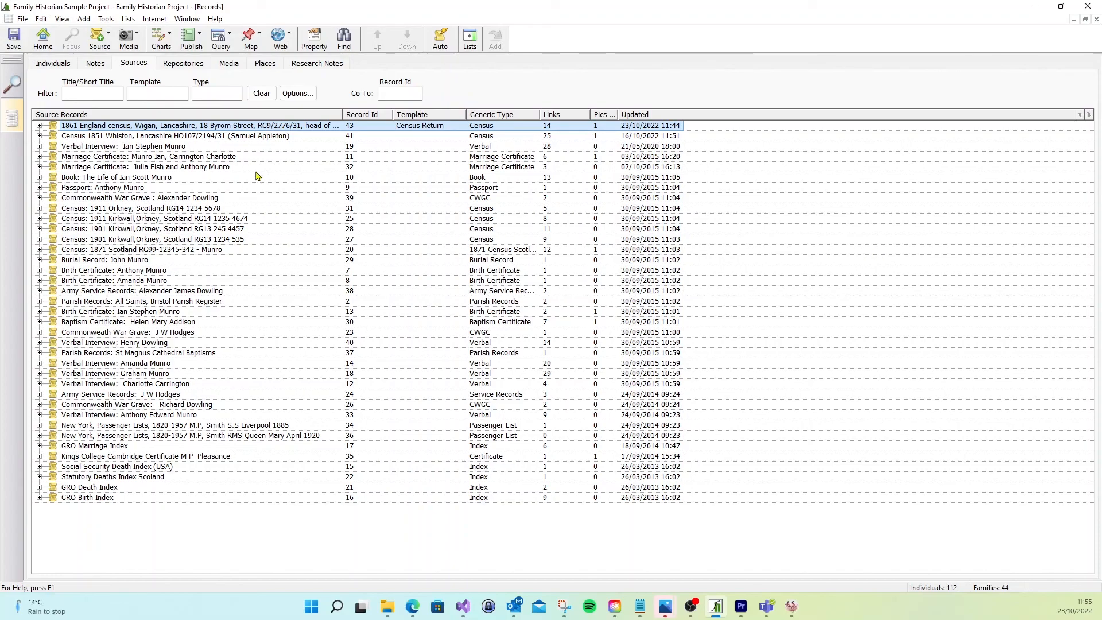
pyautogui.click(60, 65)
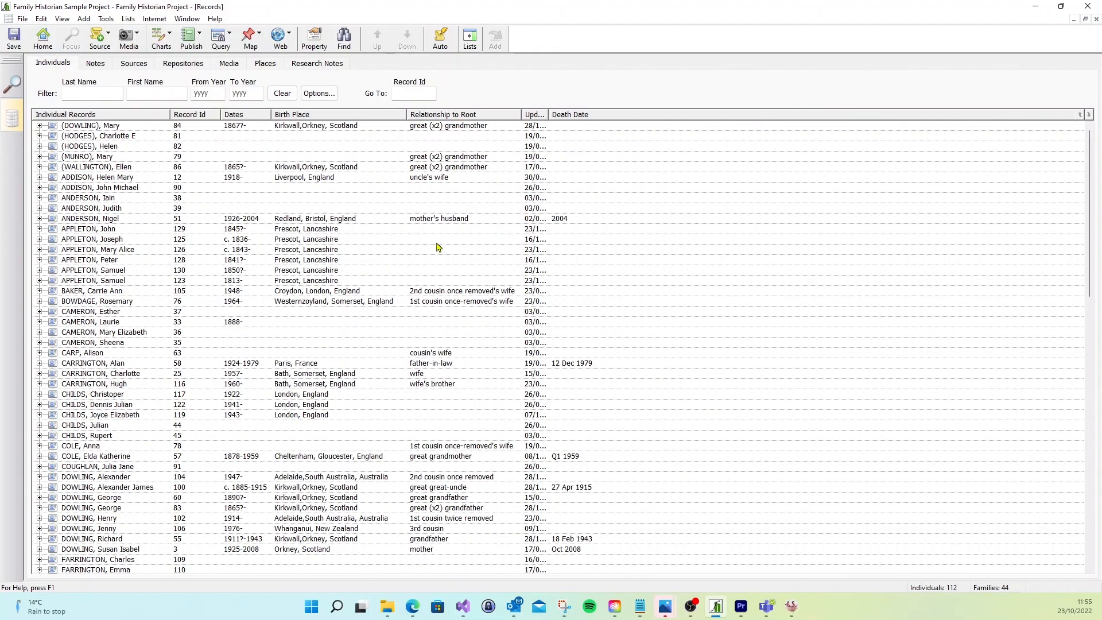